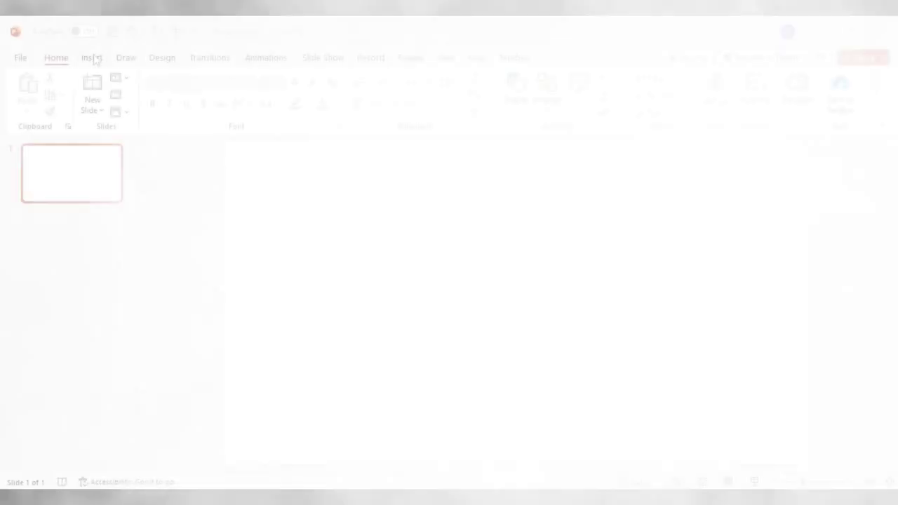
Insert the black-and-white picture 11d from the Pictures folder onto the blank slide
left_click(94, 60)
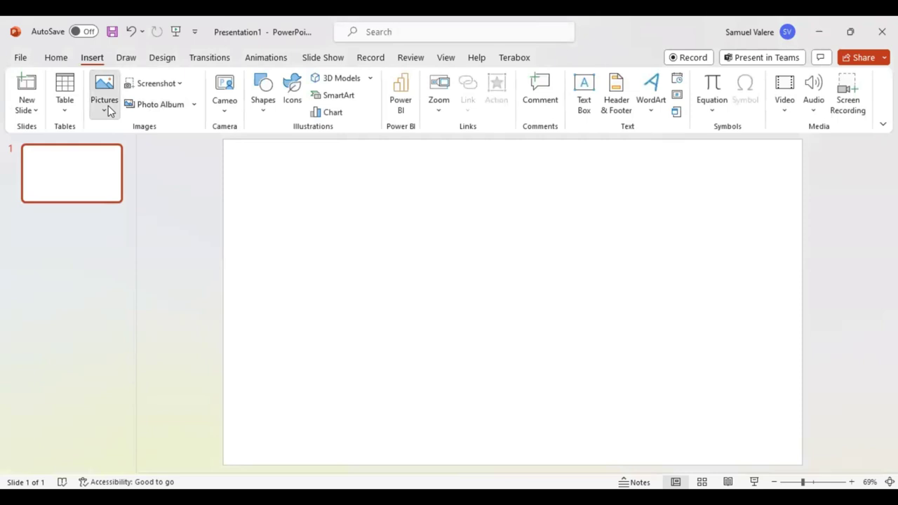
left_click(109, 111)
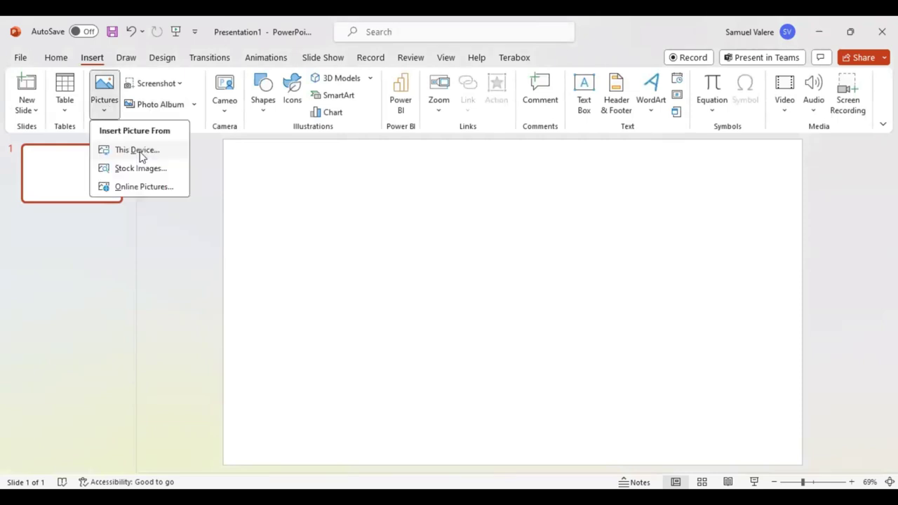
left_click(139, 156)
scroll(336, 180, "down", 3)
left_click(303, 156)
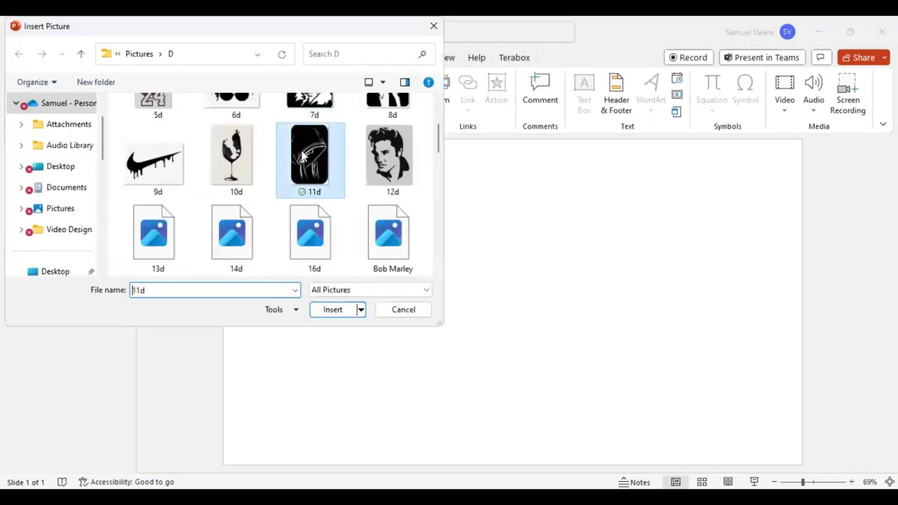
double_click(309, 160)
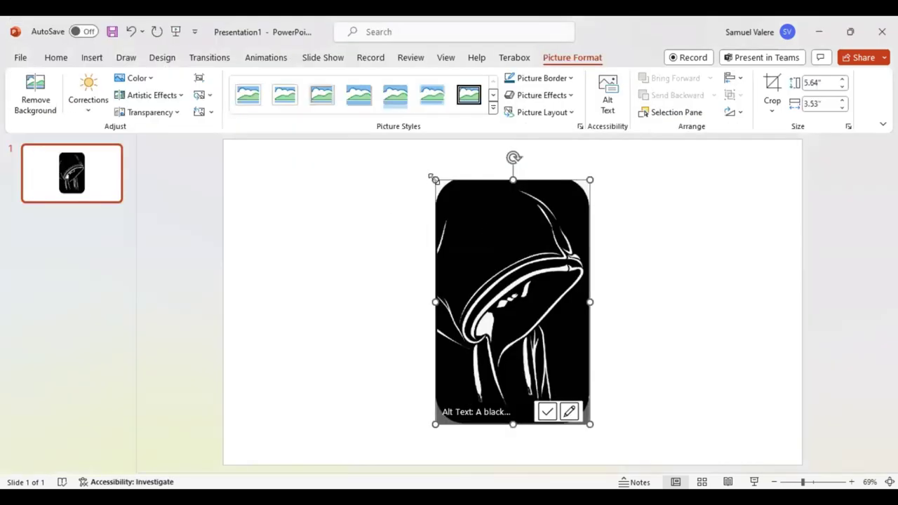
Enlarge the hood picture to 7.51" by 4.71" so it fills the slide height
left_click_drag(435, 178, 411, 140)
left_click_drag(412, 425, 385, 457)
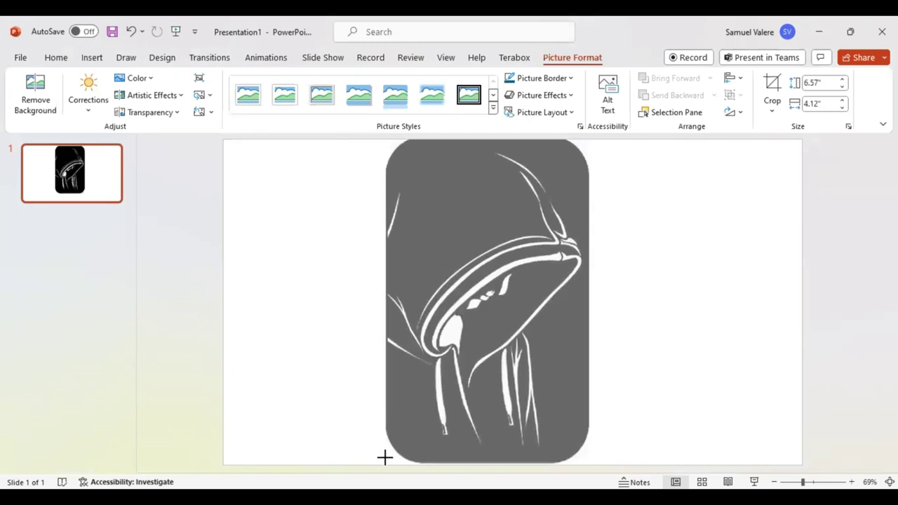
left_click_drag(384, 457, 385, 457)
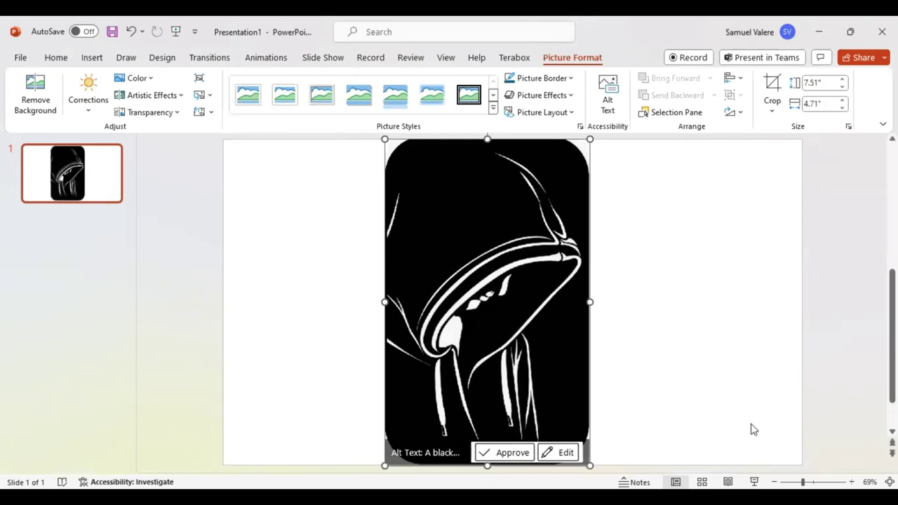
right_click(511, 324)
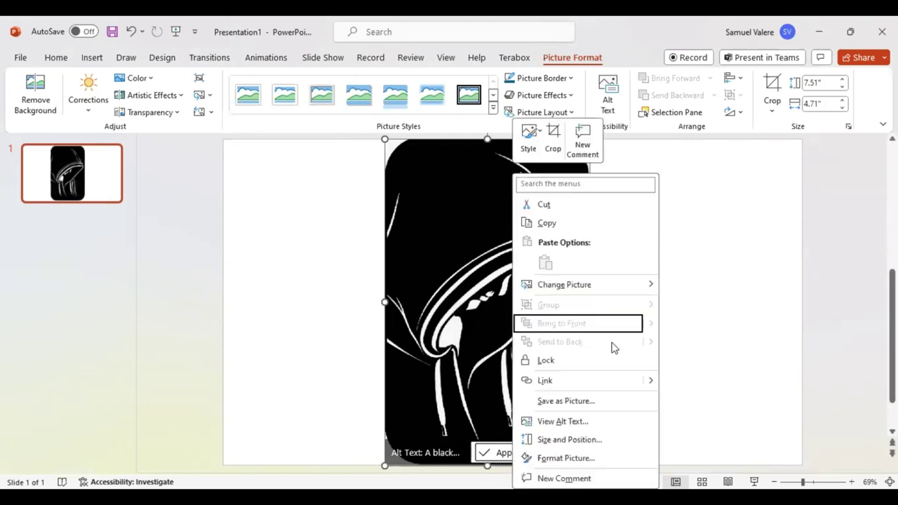
Set the hood picture's transparency to 81% in Format Picture
left_click(579, 459)
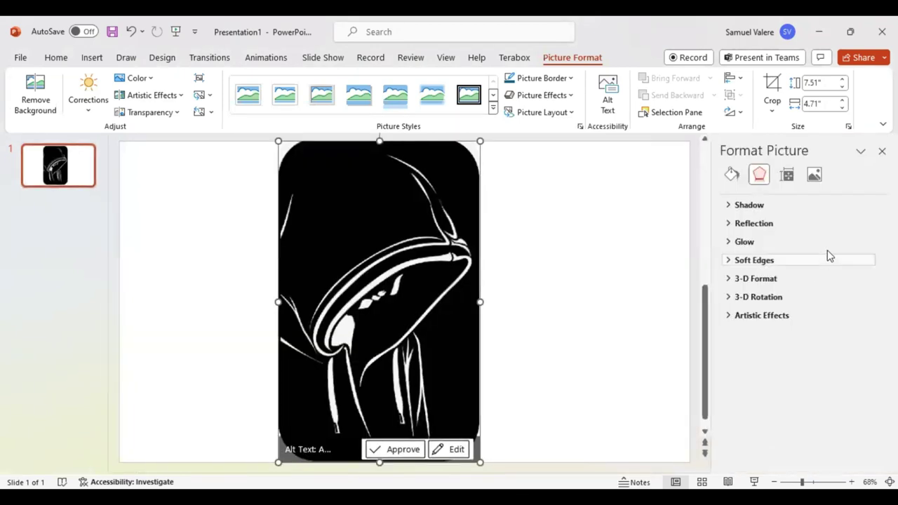
left_click(813, 175)
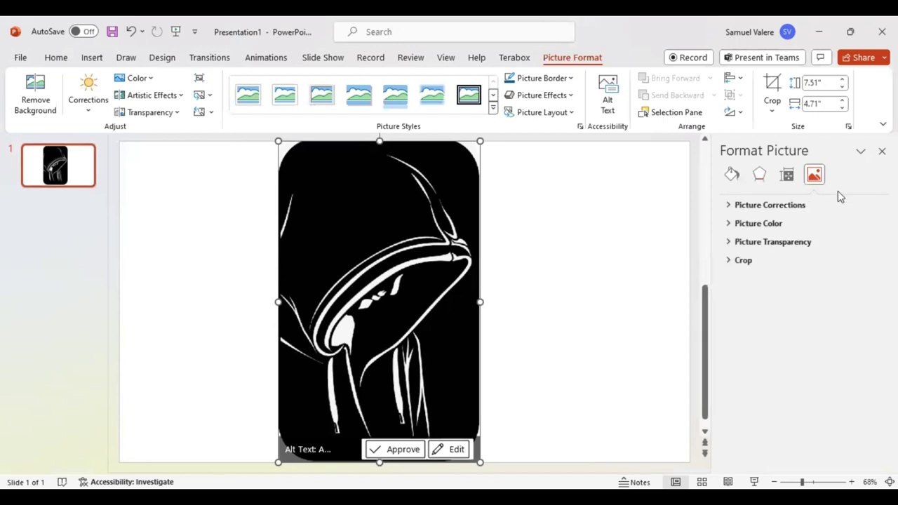
left_click(785, 242)
left_click_drag(791, 282, 816, 284)
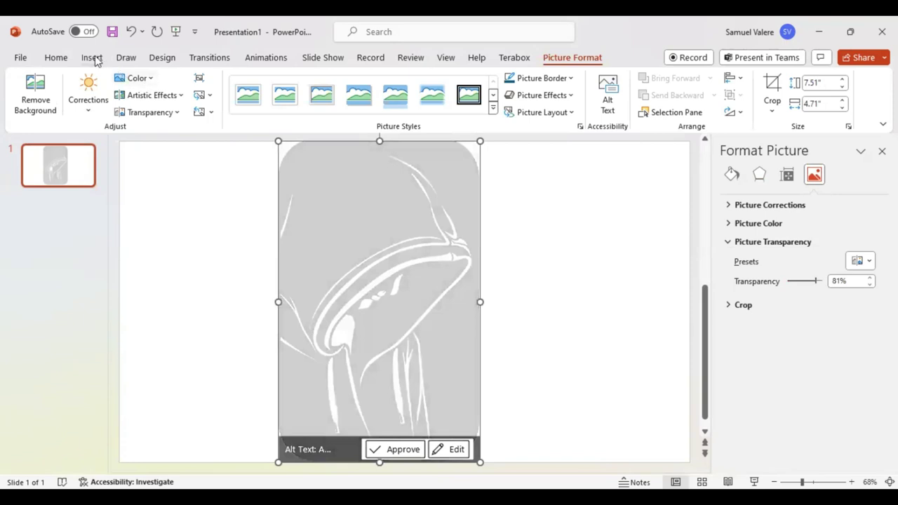
left_click(94, 58)
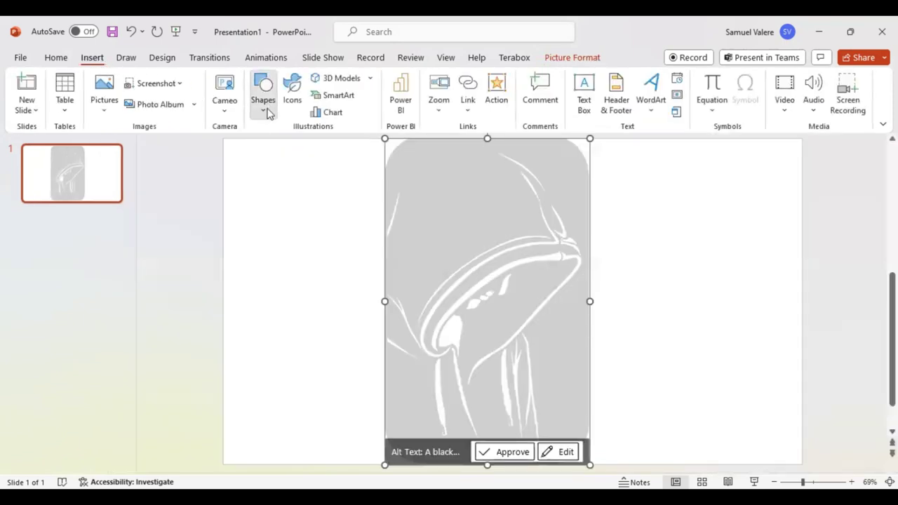
Trace a Curve shape along the hood's upper left edge
left_click(265, 105)
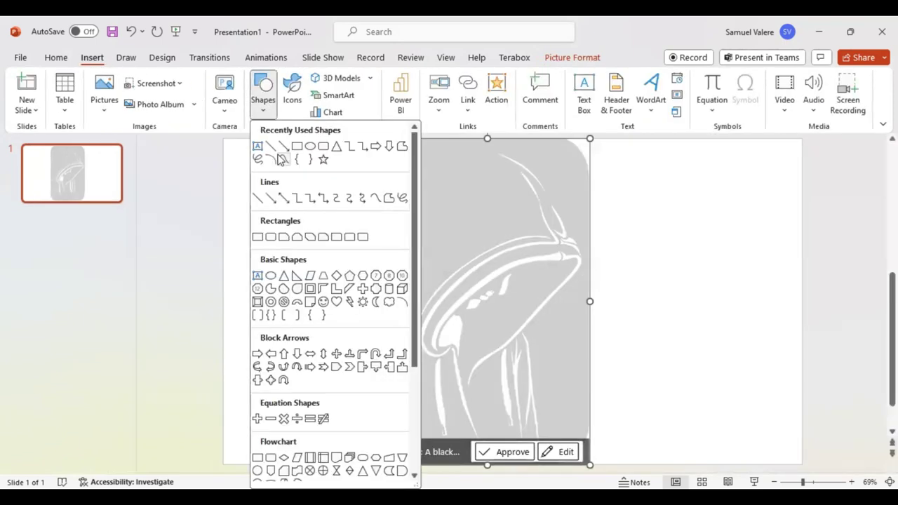
left_click(281, 160)
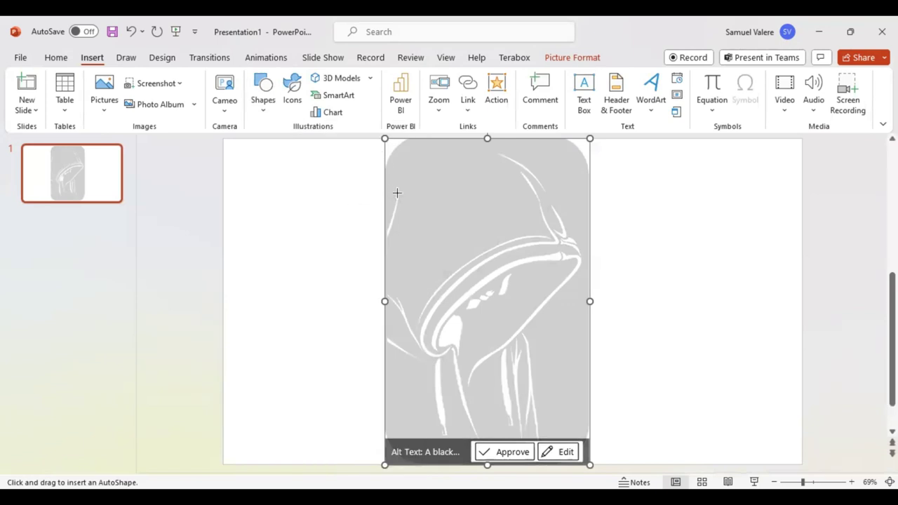
left_click_drag(398, 191, 386, 232)
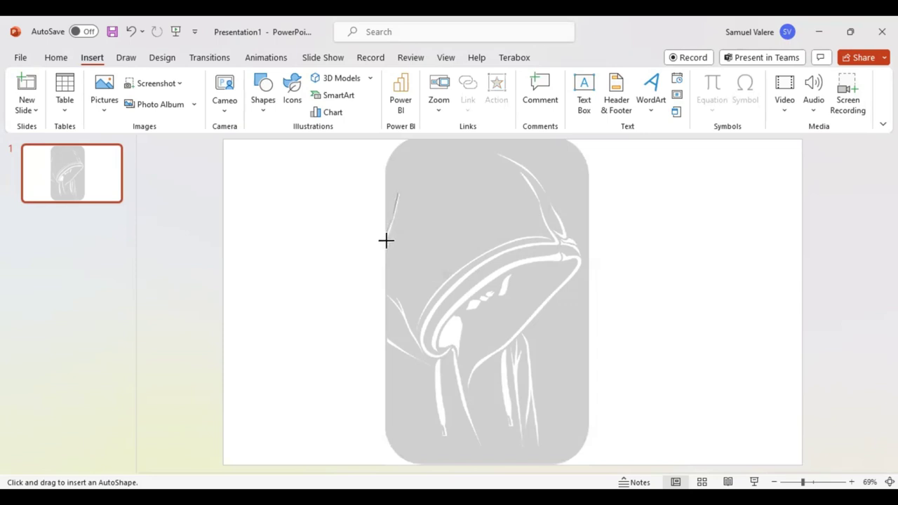
left_click_drag(386, 241, 398, 197)
left_click_drag(398, 194, 398, 193)
double_click(398, 193)
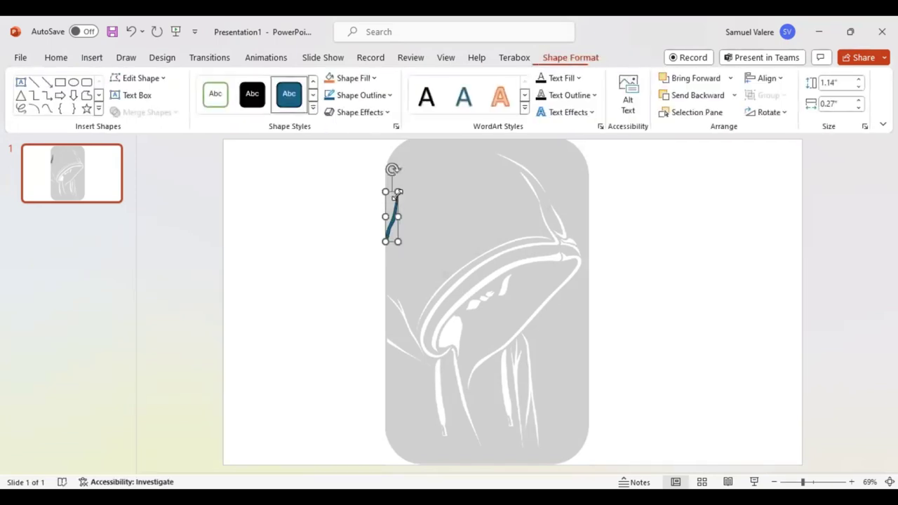
Give the traced stroke no outline and a white fill
left_click(391, 96)
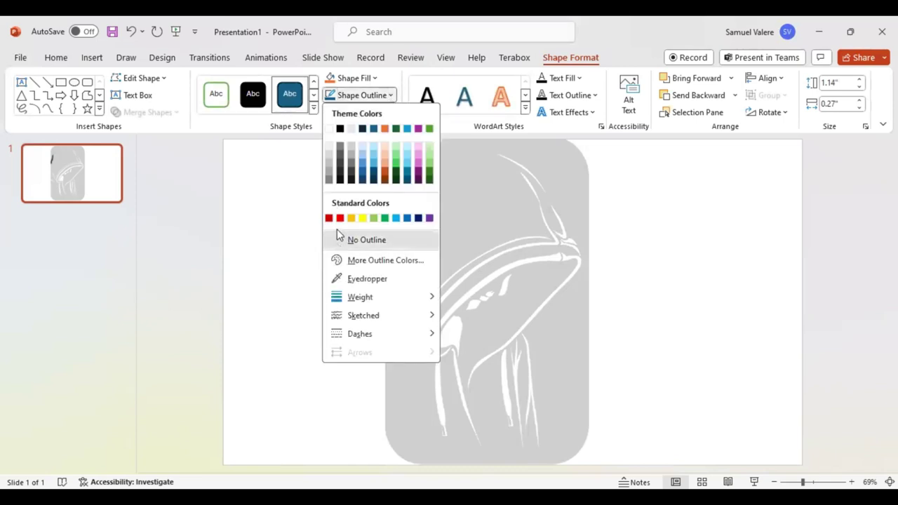
left_click(355, 78)
left_click(355, 78)
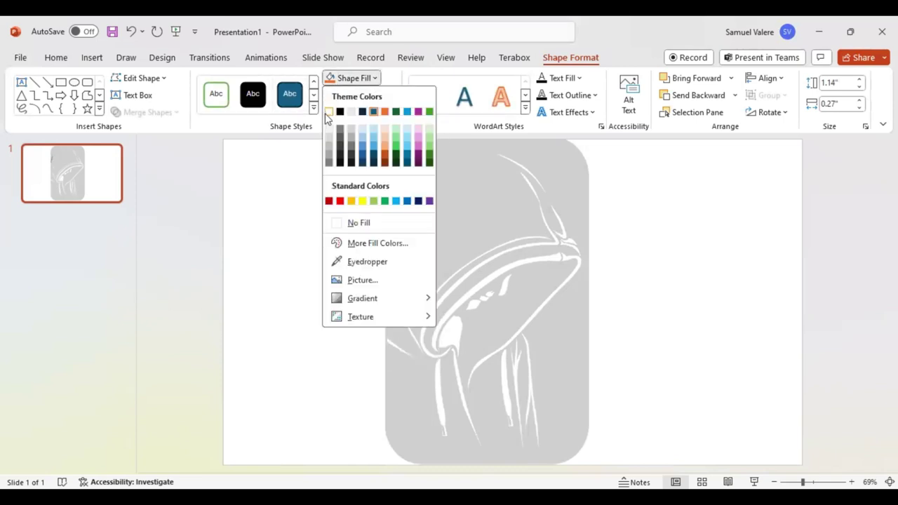
left_click(273, 156)
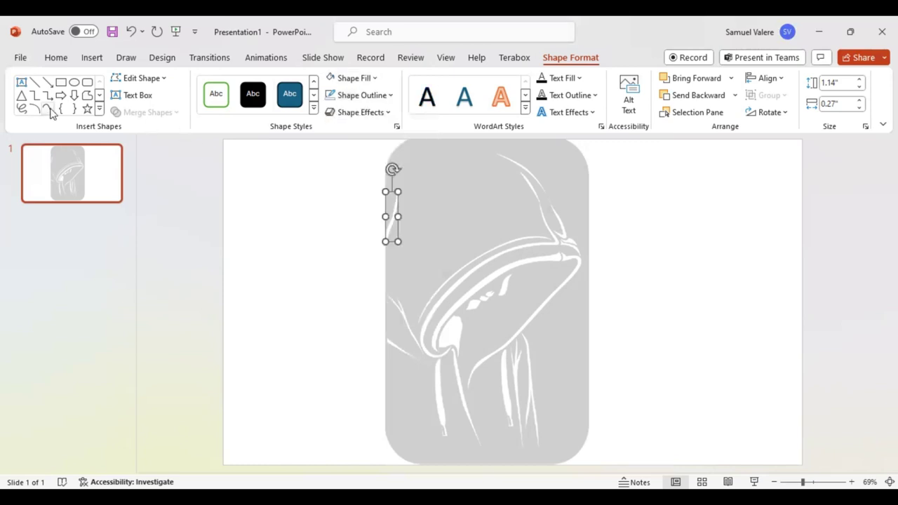
left_click(49, 109)
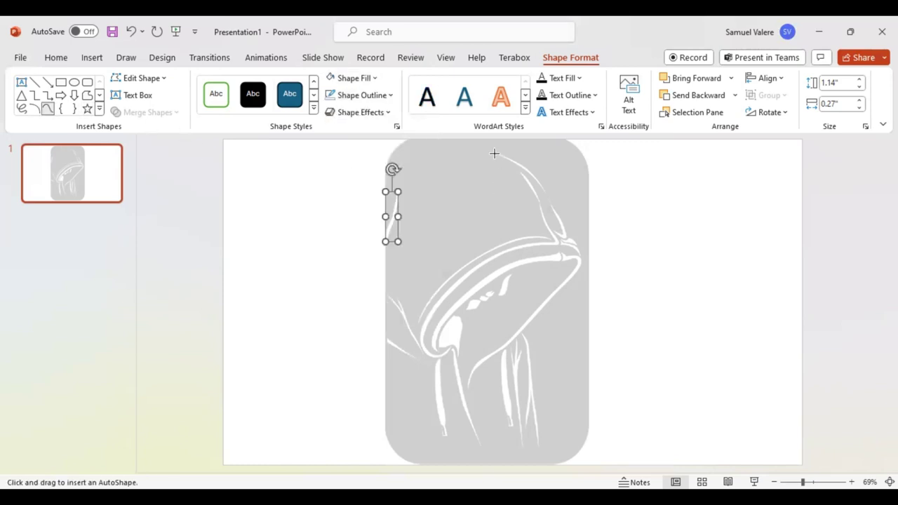
Trace a curved stroke along the top of the hood
left_click_drag(494, 153, 545, 195)
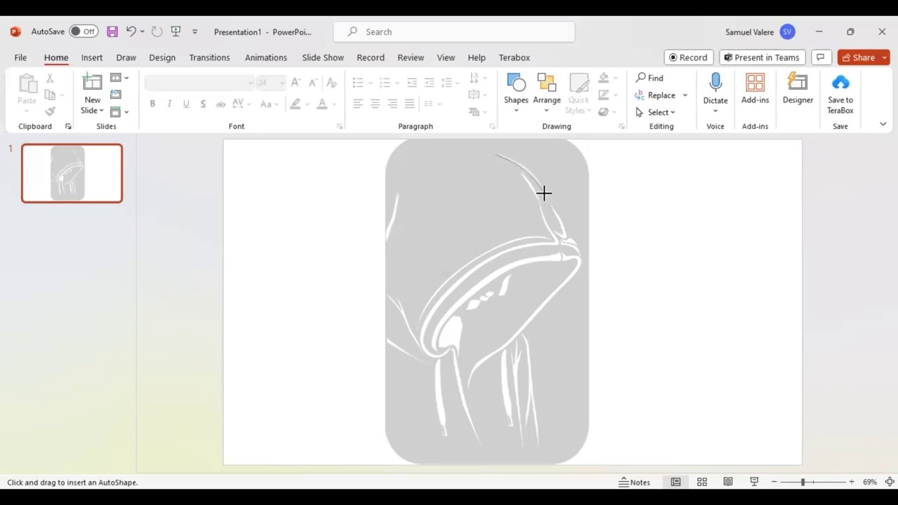
left_click_drag(546, 195, 512, 158)
left_click_drag(508, 158, 496, 153)
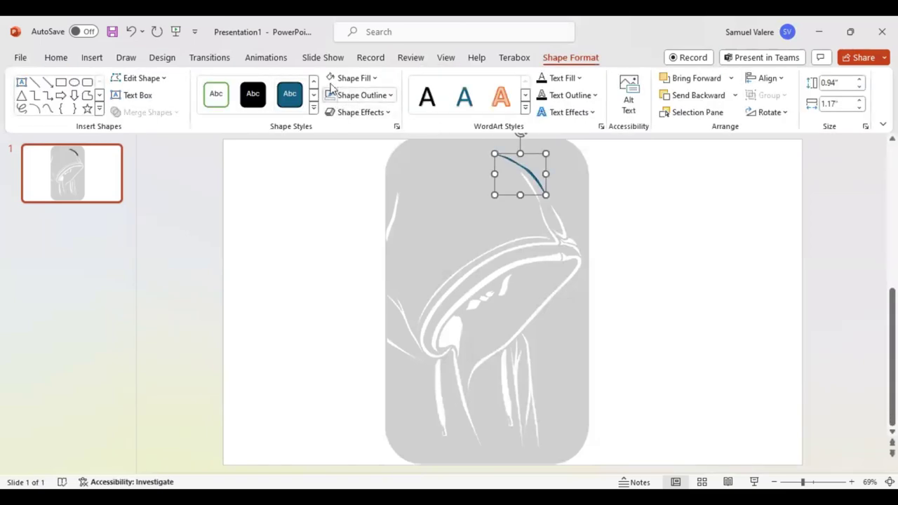
Start a new Curve stroke along the hood's lower left edge
left_click(47, 109)
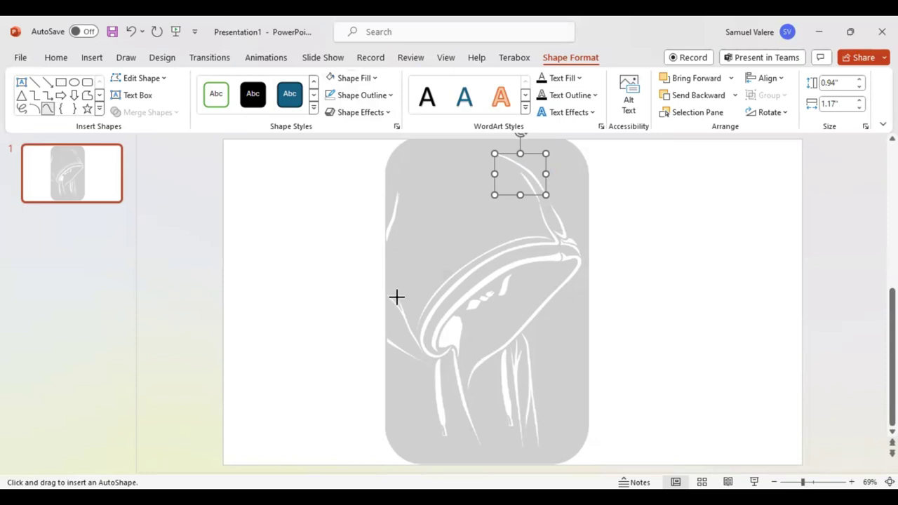
key("Escape")
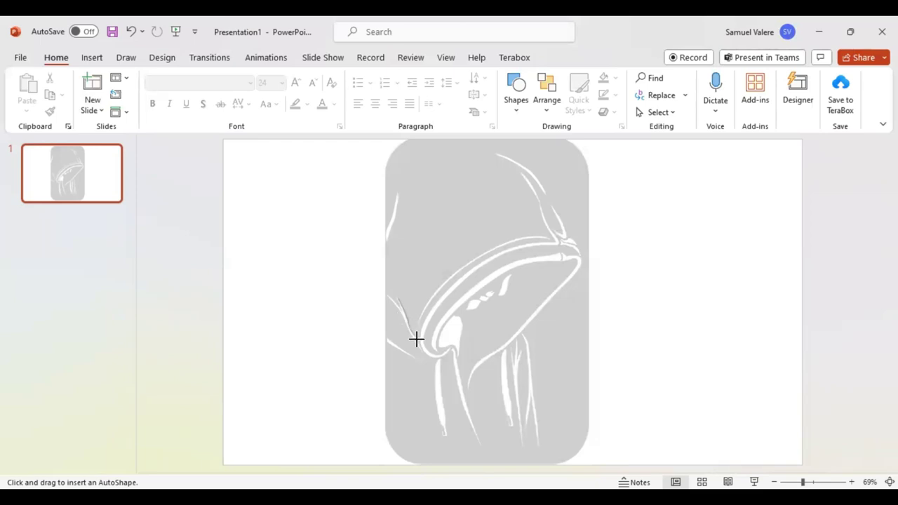
left_click_drag(418, 339, 423, 354)
Finish the lower left edge stroke and fill it white
left_click_drag(402, 309, 397, 299)
double_click(396, 298)
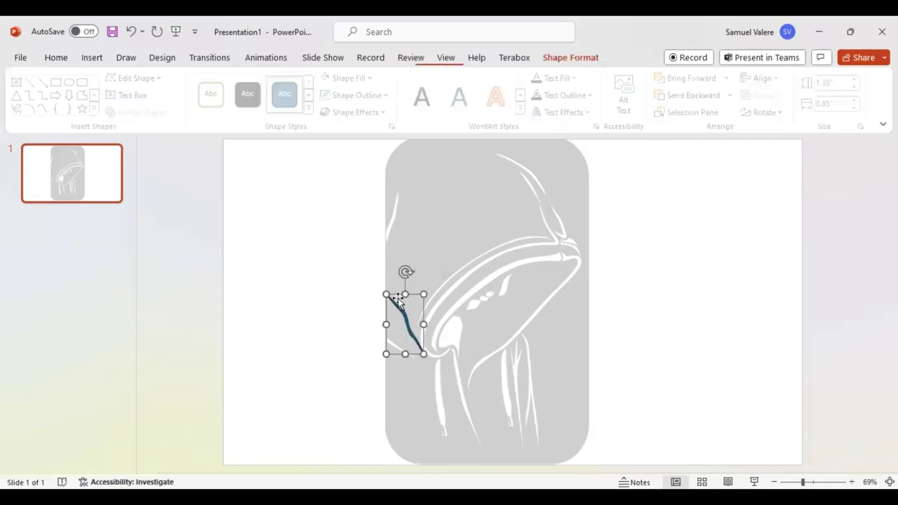
left_click(331, 94)
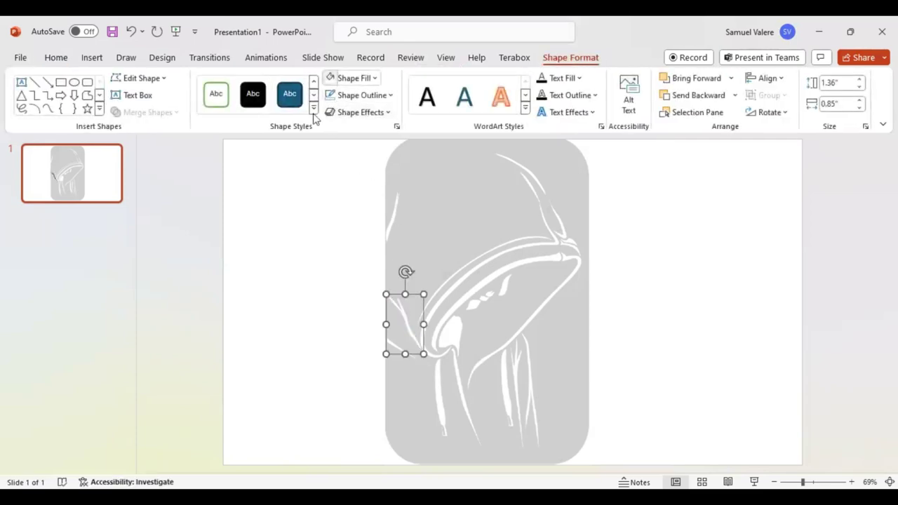
Draw a white 0.91" by 0.43" Curve stroke on the hood's upper right edge
left_click(48, 108)
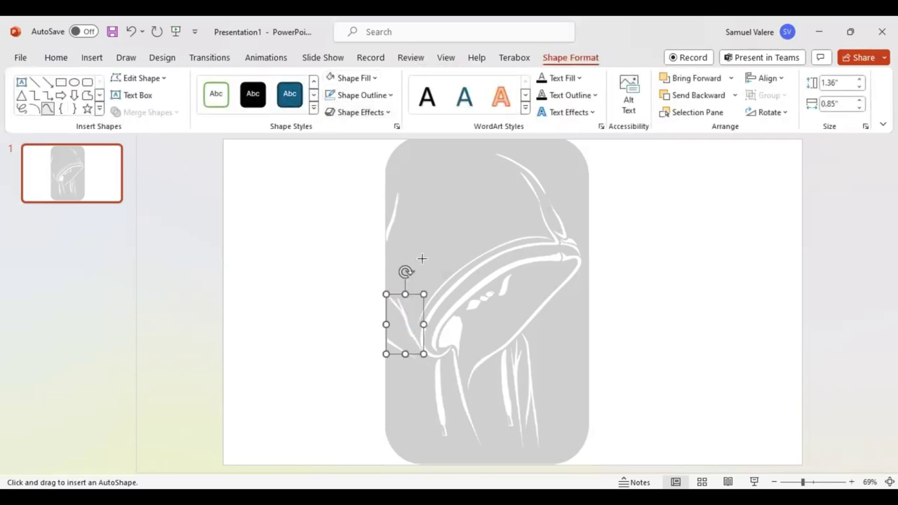
left_click(548, 201)
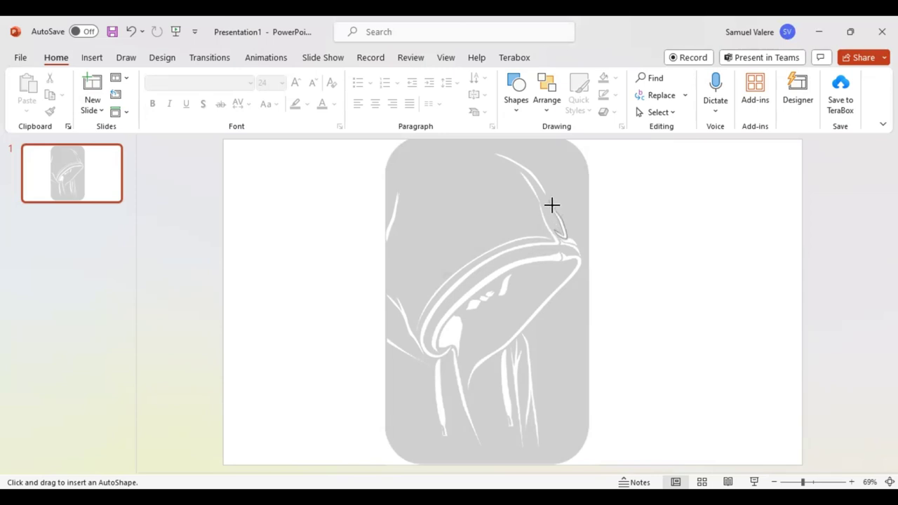
left_click_drag(550, 203, 550, 199)
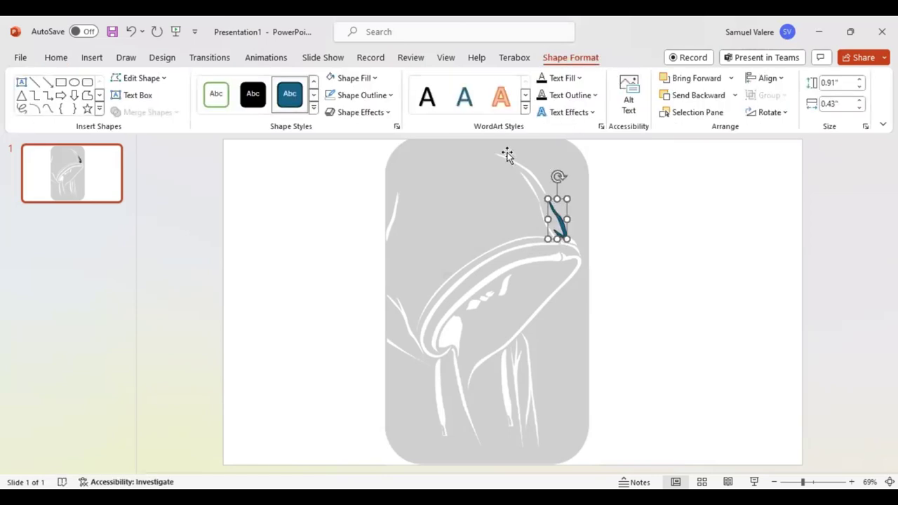
left_click(332, 78)
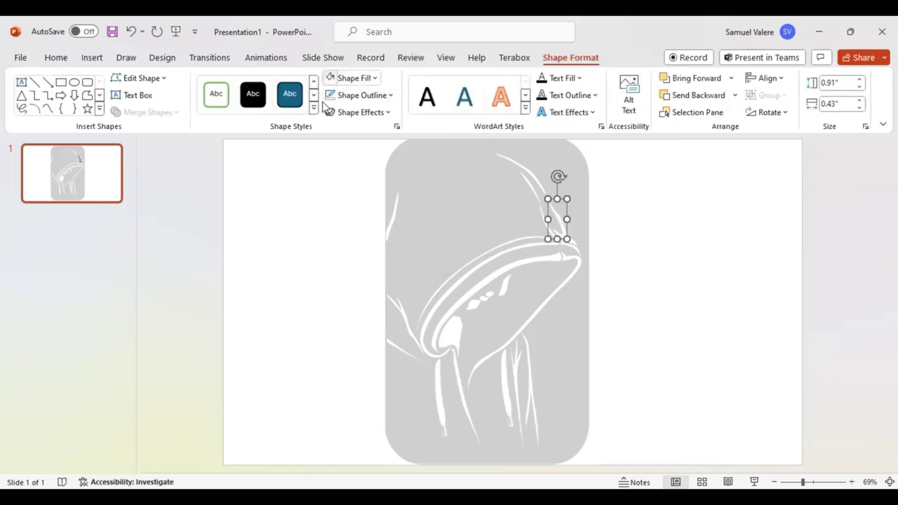
left_click(47, 110)
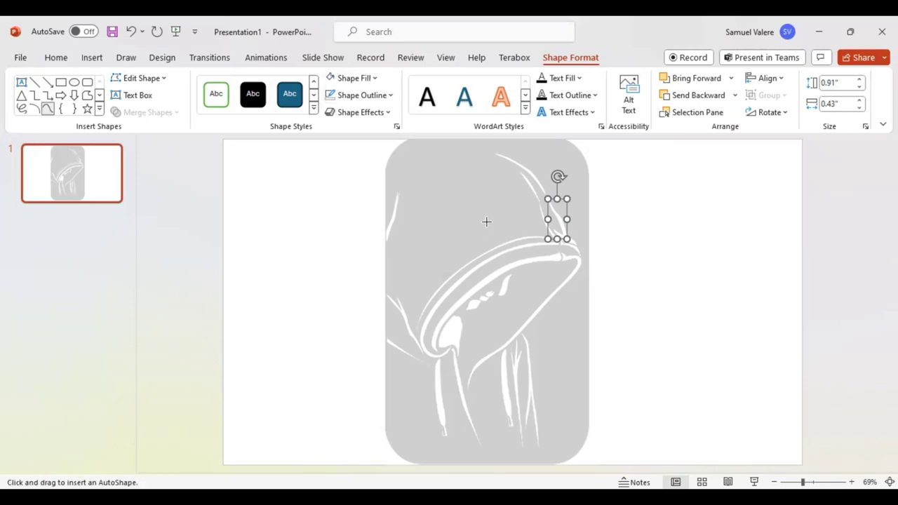
Trace a 4.3" by 3.22" curve from the hood's top right to lower left
left_click(519, 172)
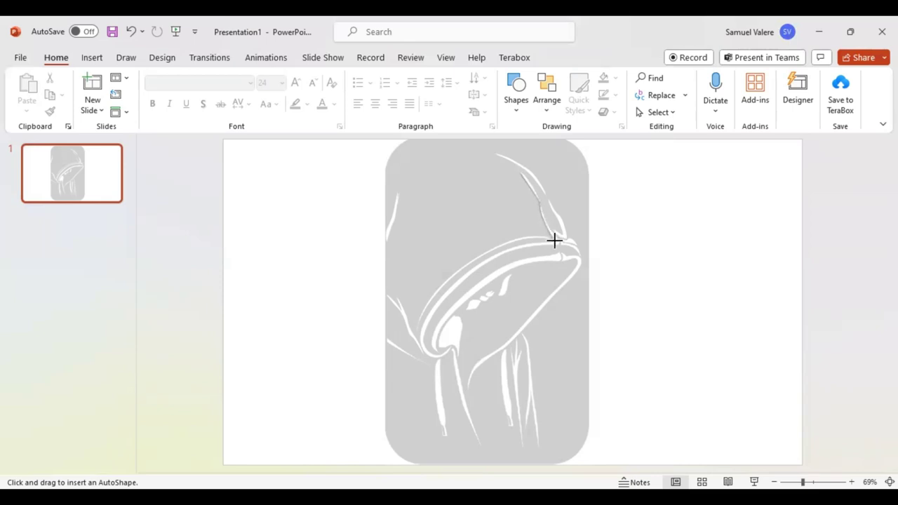
left_click(548, 241)
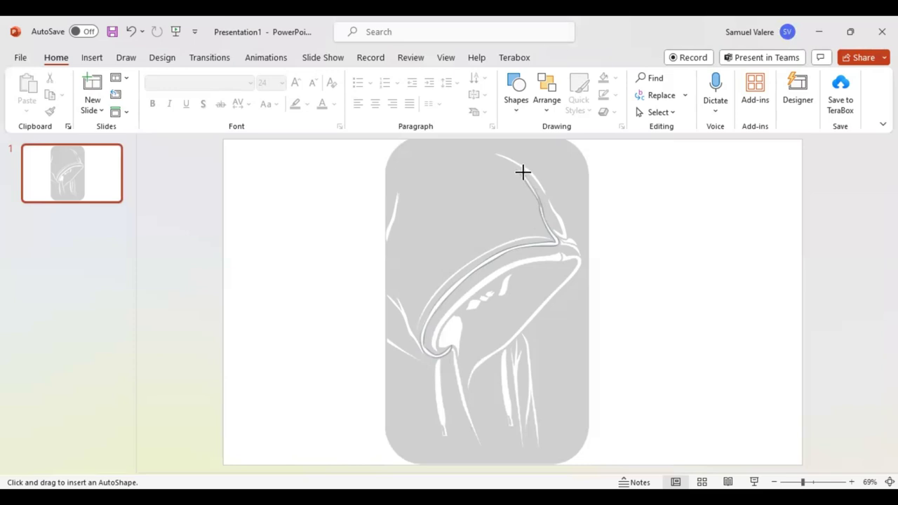
double_click(519, 171)
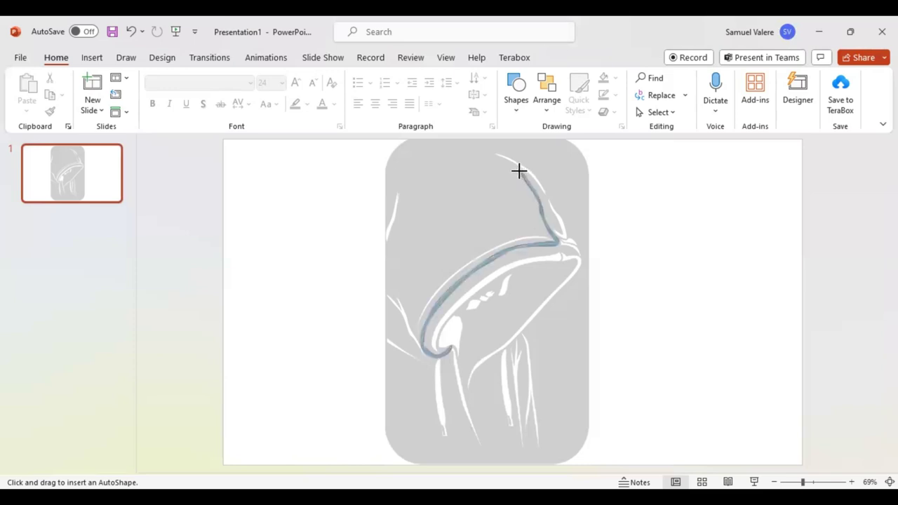
double_click(519, 171)
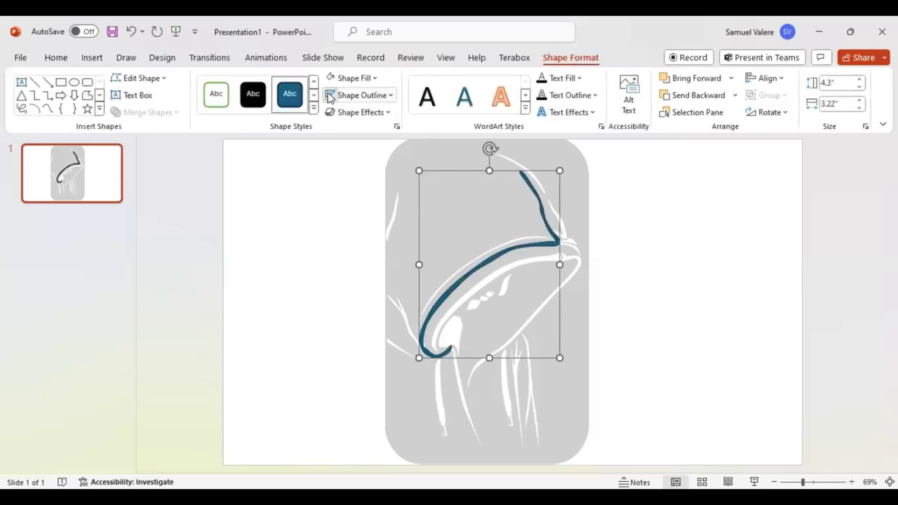
Fill the long hood-edge curve with orange
left_click(330, 97)
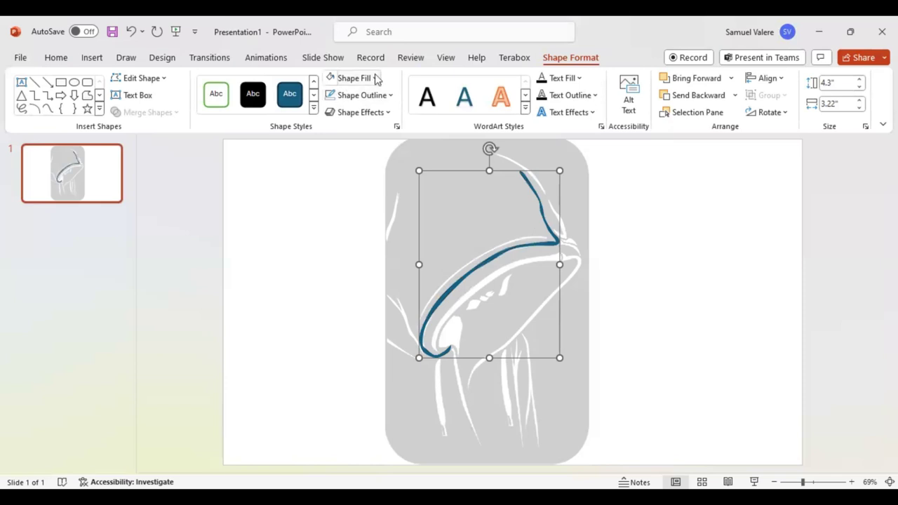
left_click(375, 78)
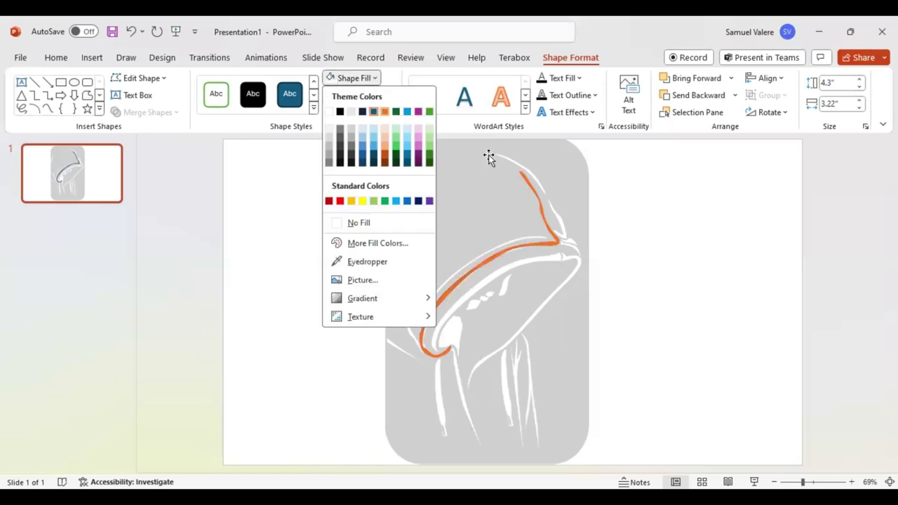
left_click(516, 161)
left_click(514, 163)
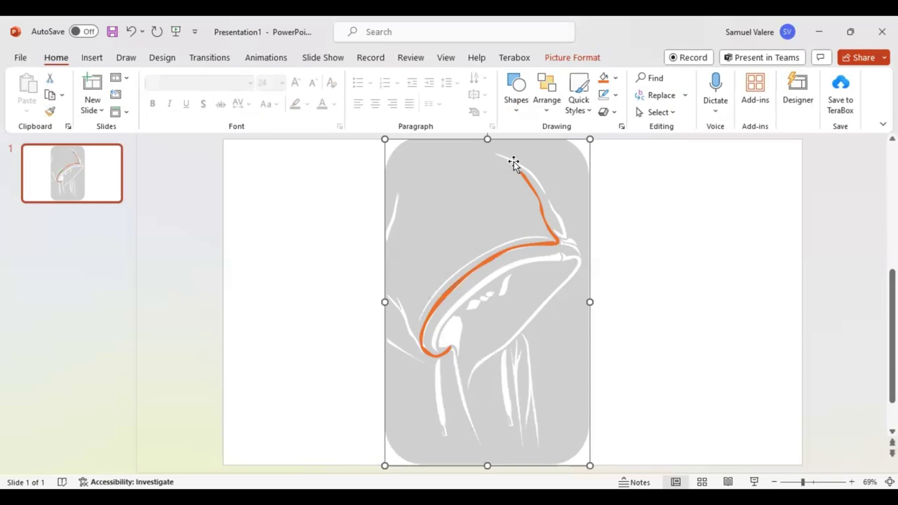
Make the small top, upper-right and left-edge strokes orange as well
left_click(515, 161)
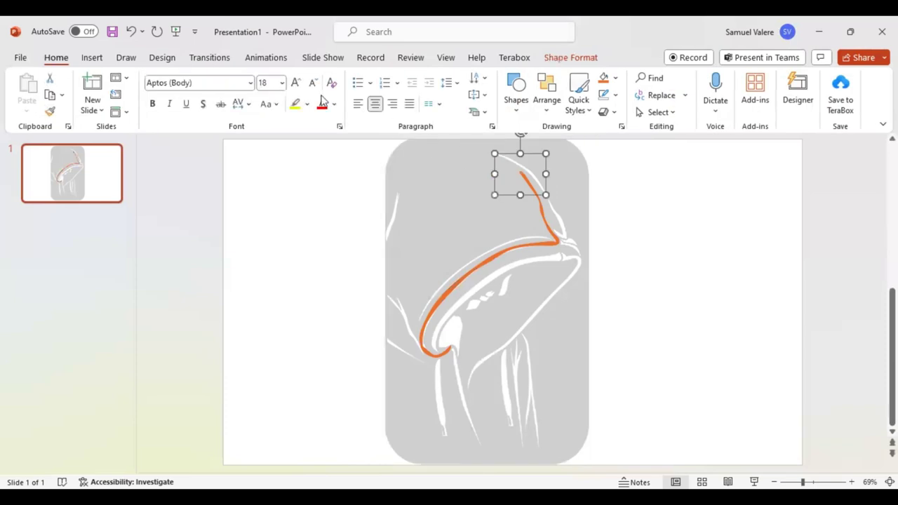
left_click(562, 59)
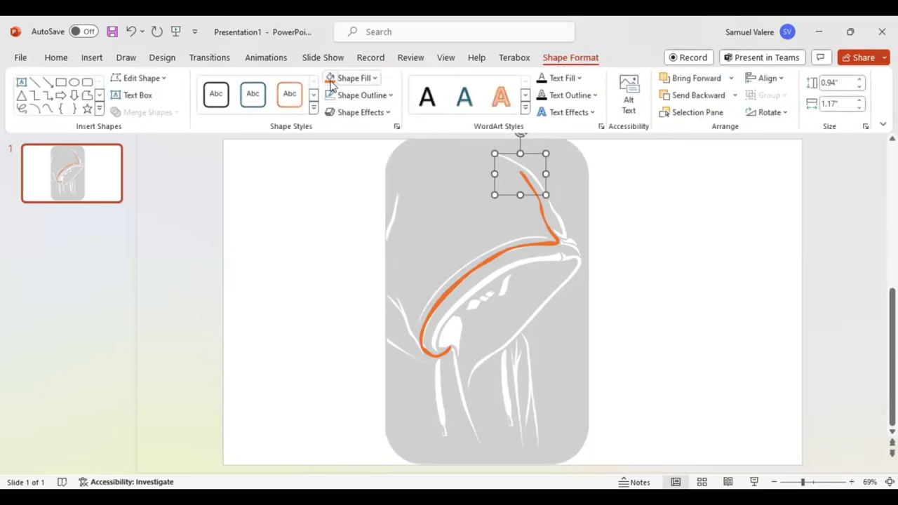
left_click(559, 226)
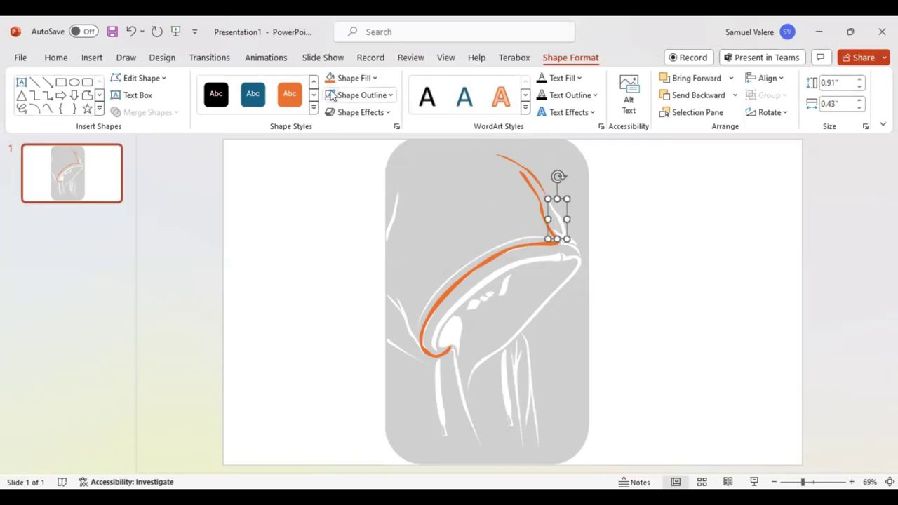
left_click(395, 216)
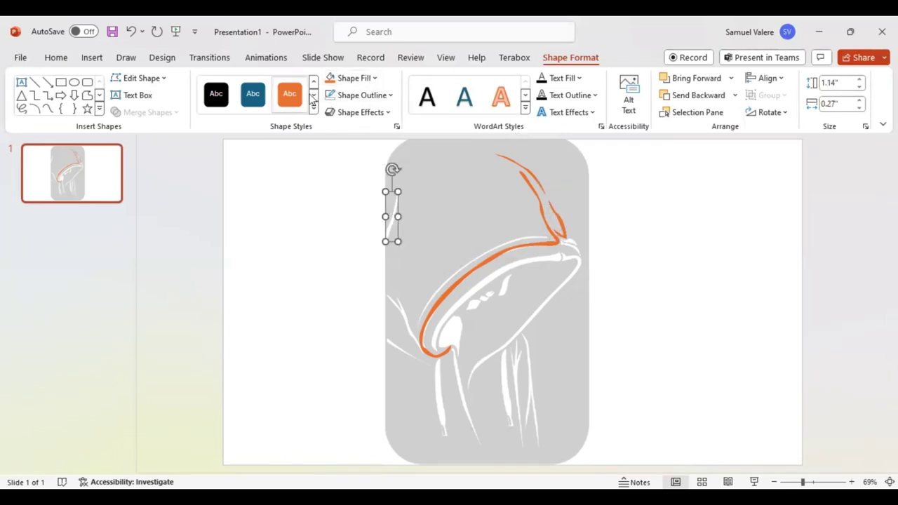
left_click(332, 82)
left_click(401, 311)
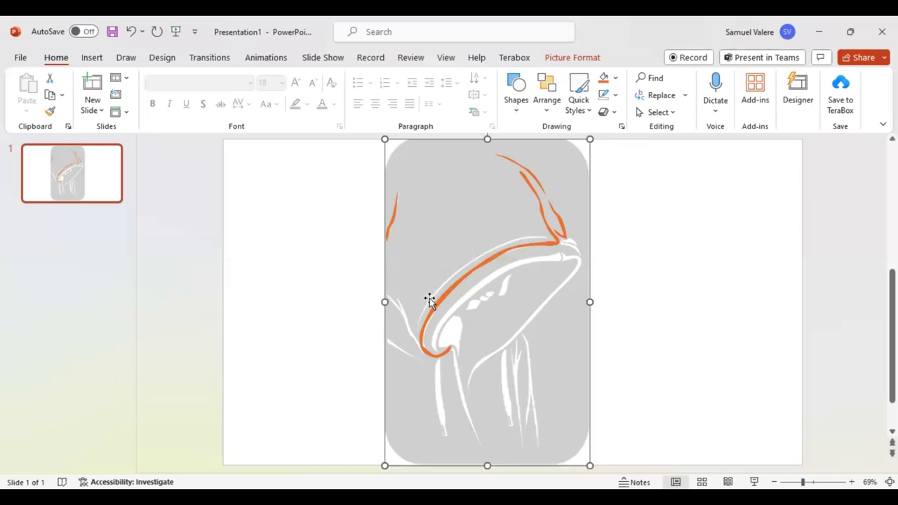
Draw a Freeform: Scribble stroke down the hood's lower left edge and fill it orange
left_click(94, 60)
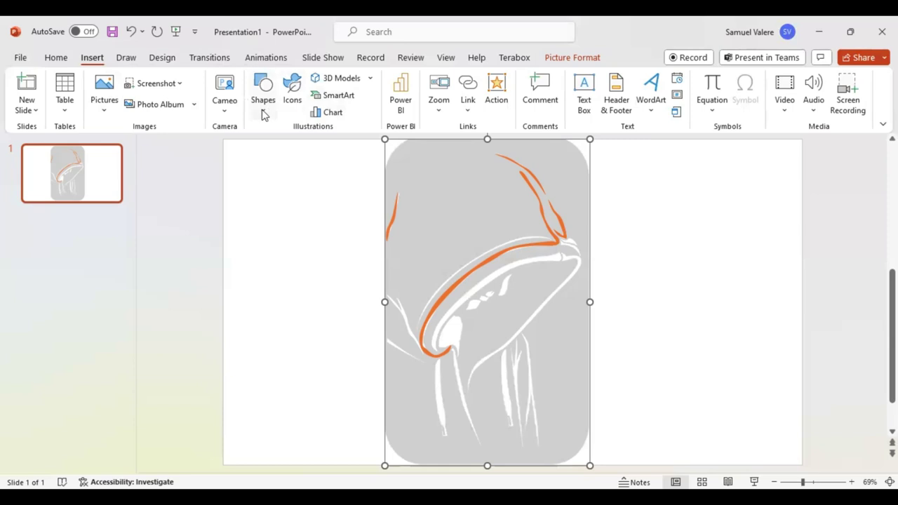
left_click(264, 114)
left_click(284, 162)
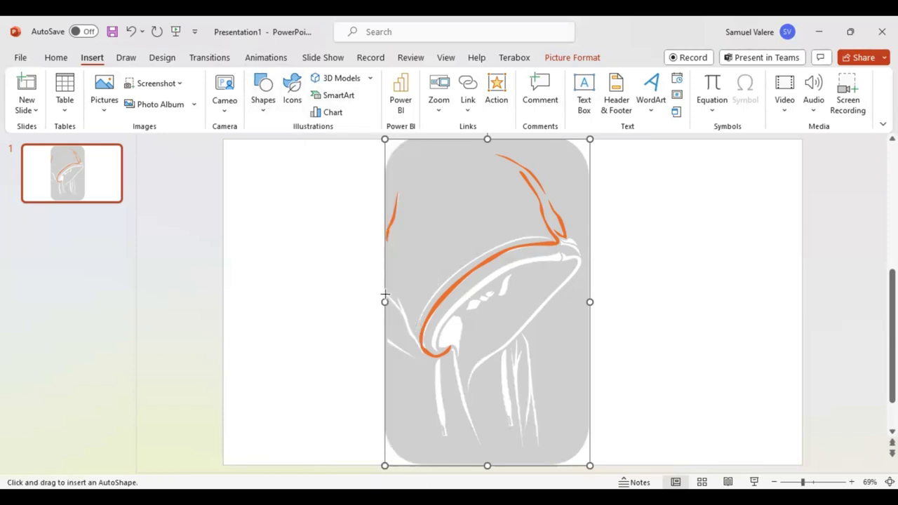
left_click_drag(385, 295, 397, 304)
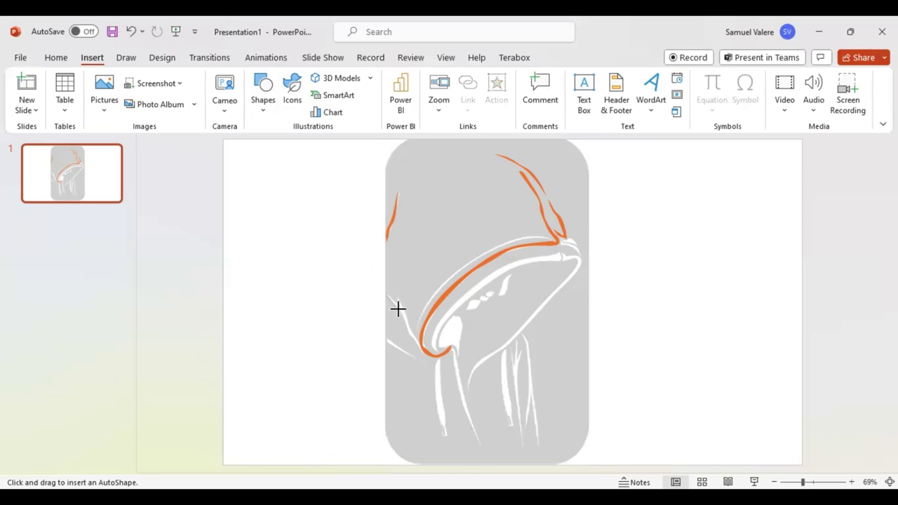
left_click_drag(398, 309, 420, 355)
left_click_drag(388, 294, 387, 295)
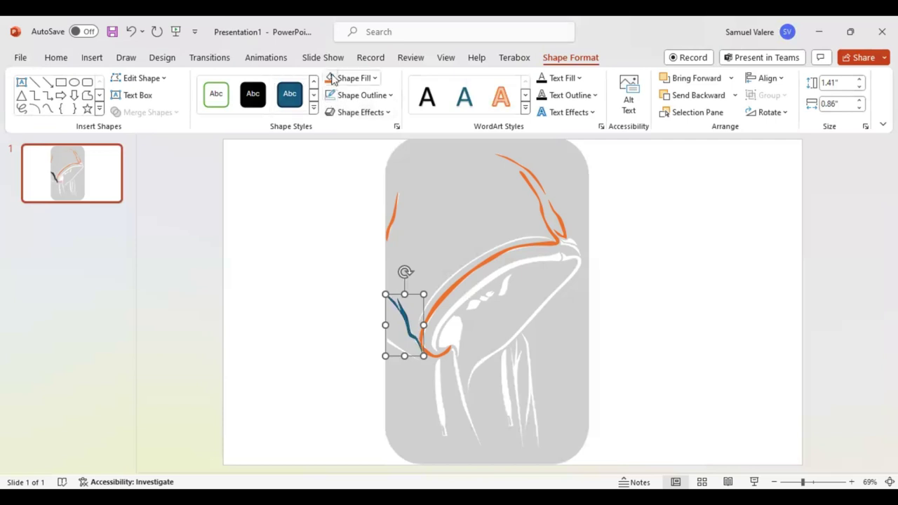
left_click(330, 78)
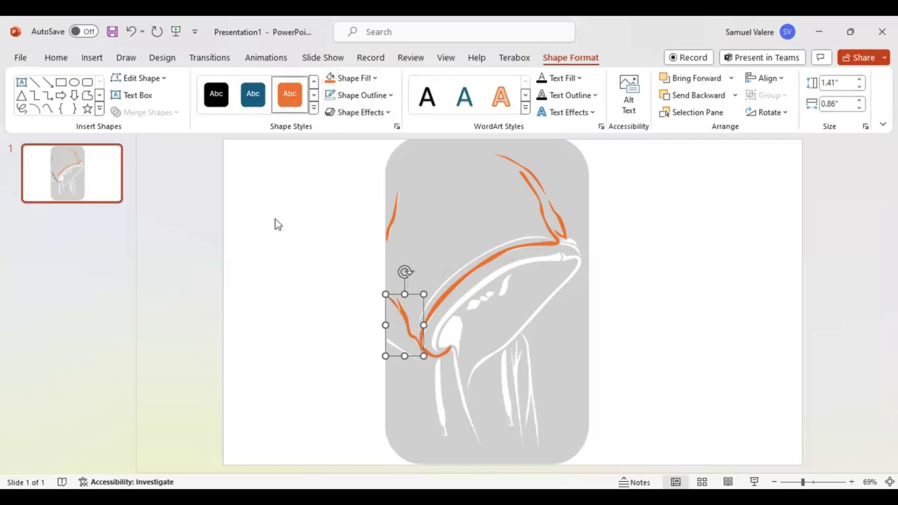
left_click(47, 109)
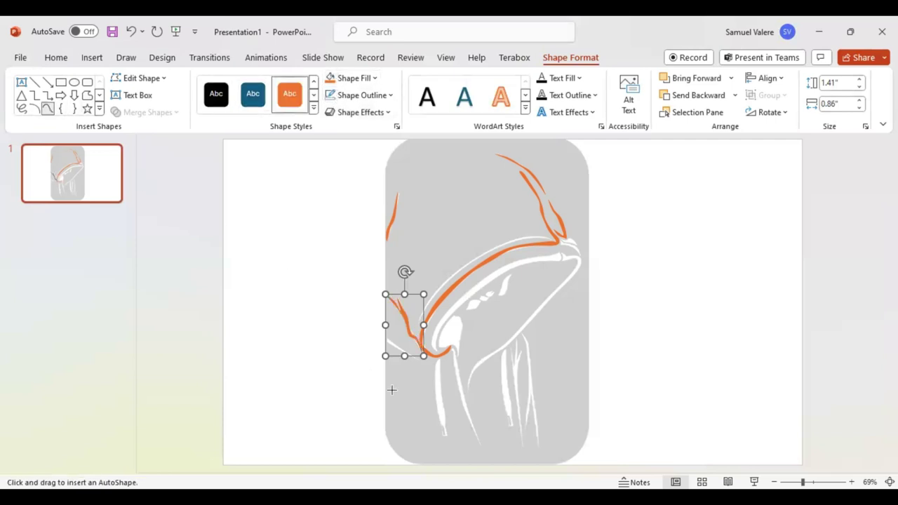
left_click(577, 243)
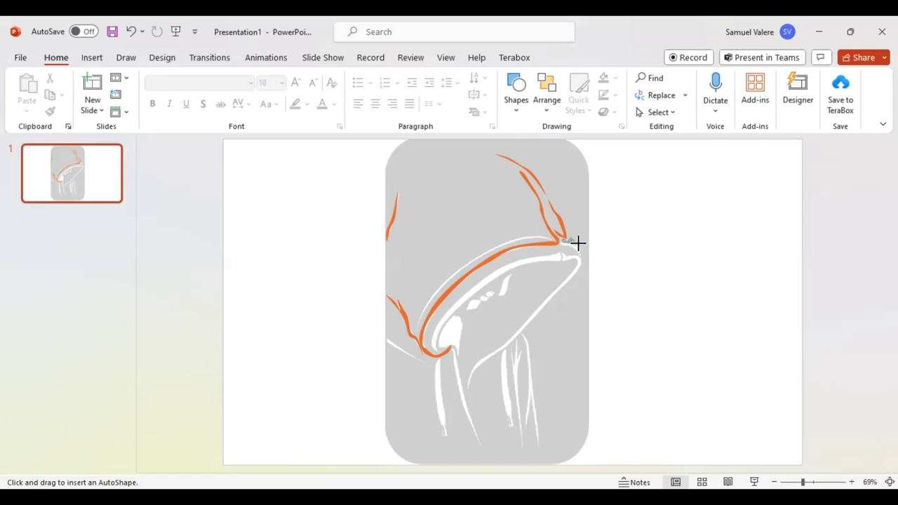
Add an orange stroke at the hood's right tip and an orange line parallel to the main curve
left_click_drag(578, 243, 570, 259)
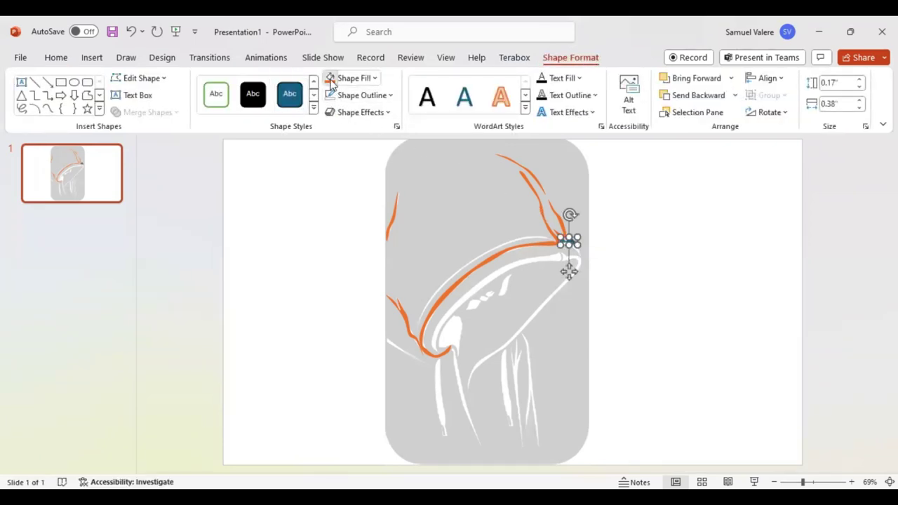
left_click(49, 111)
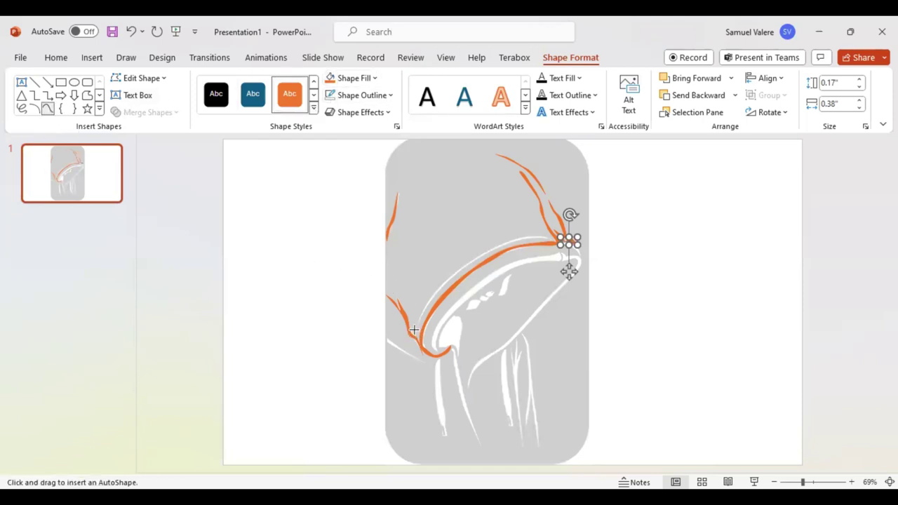
mouse_move(415, 330)
left_mouse_down()
mouse_move(435, 287)
mouse_move(463, 264)
mouse_move(506, 241)
mouse_move(552, 240)
mouse_move(523, 236)
mouse_move(467, 265)
left_mouse_up()
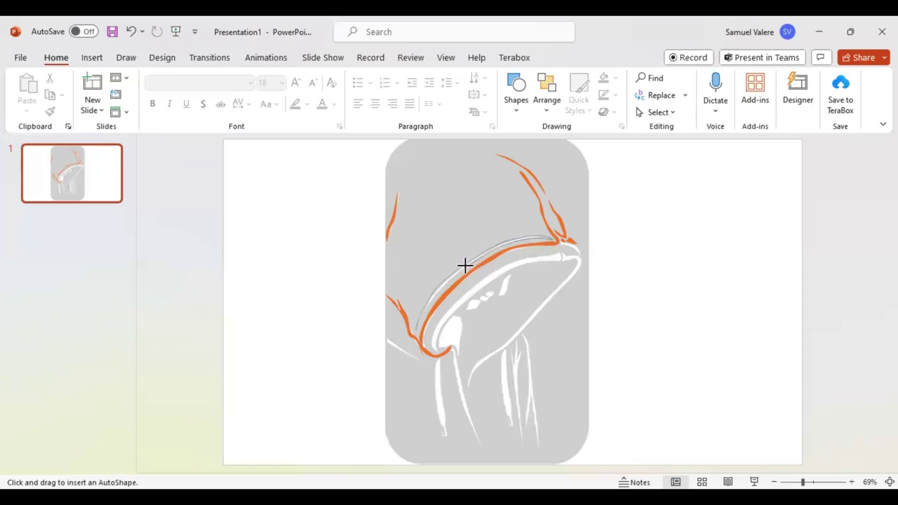
left_click_drag(463, 267, 415, 329)
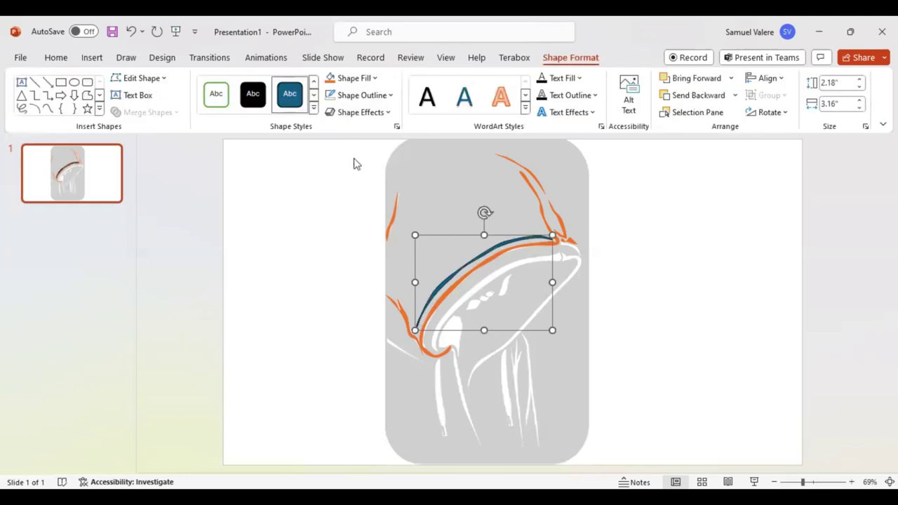
left_click(328, 83)
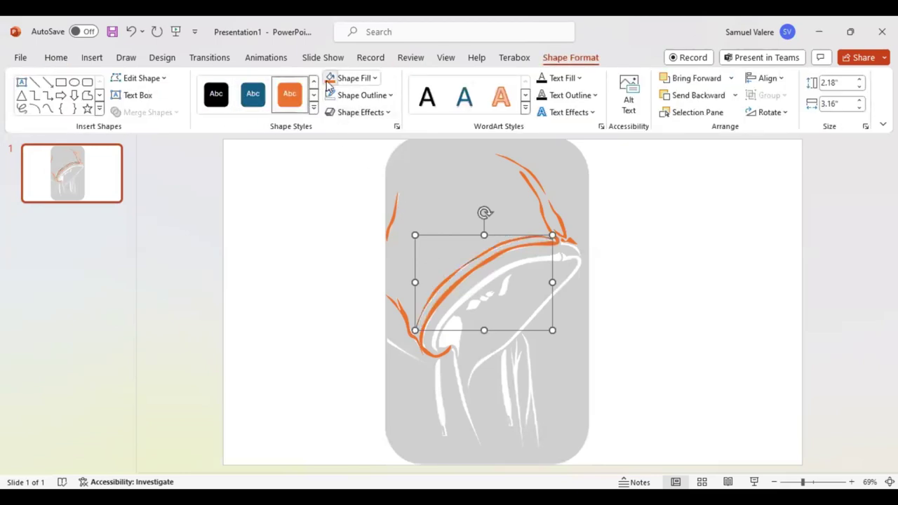
left_click(47, 109)
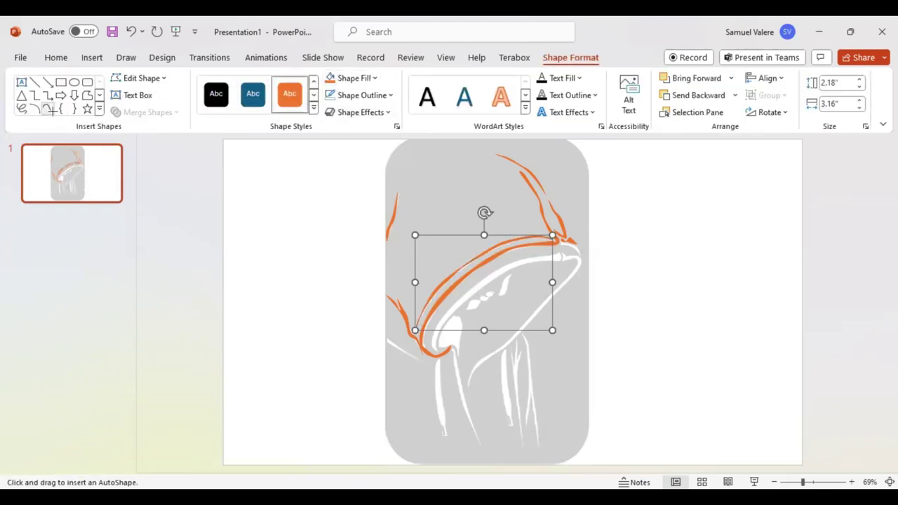
left_click(562, 244)
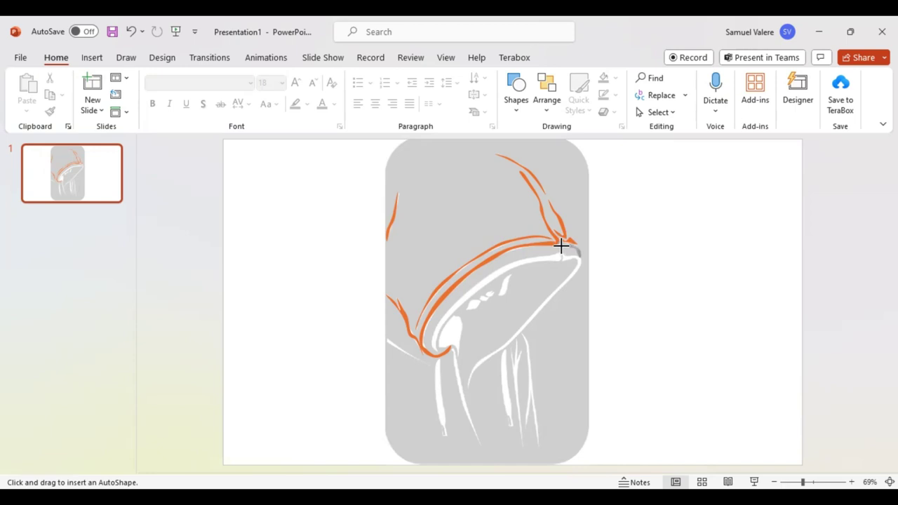
Draw a small stroke at the hood's right tip and an orange freeform line at its lower left
left_click_drag(562, 244, 581, 258)
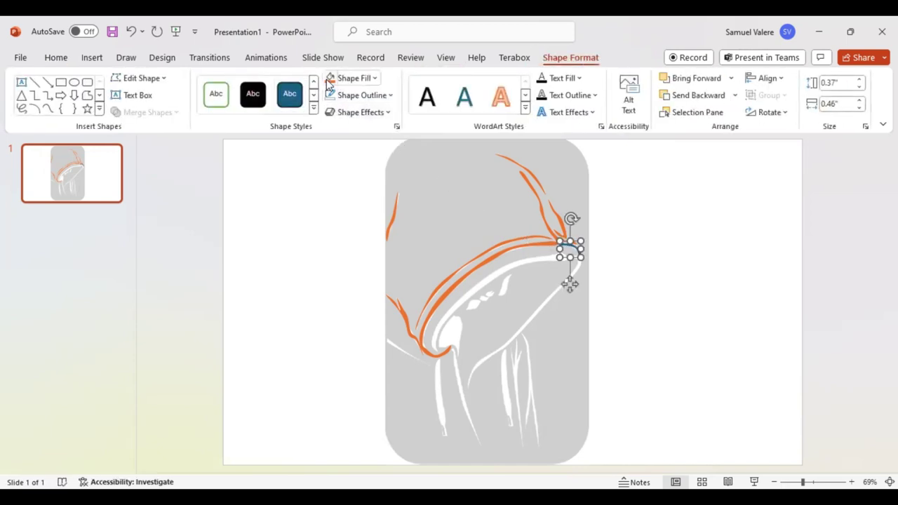
left_click(46, 109)
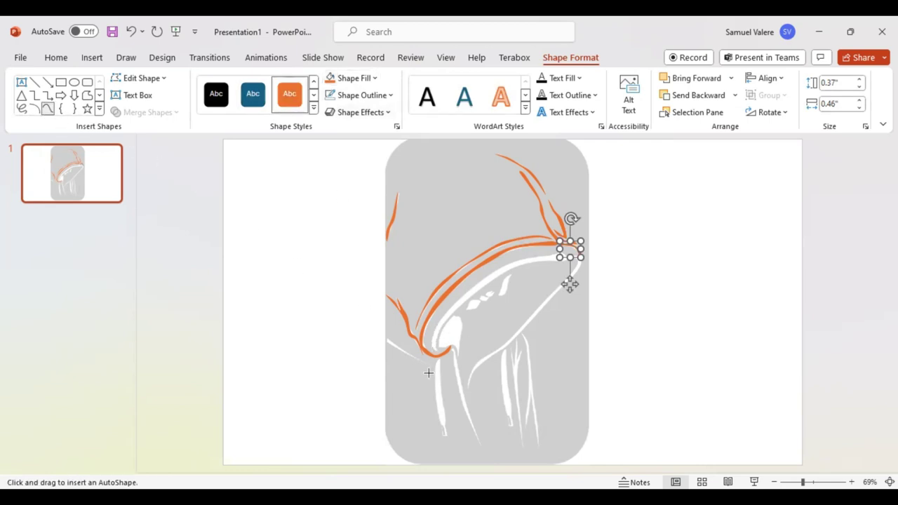
left_click_drag(430, 365, 430, 365)
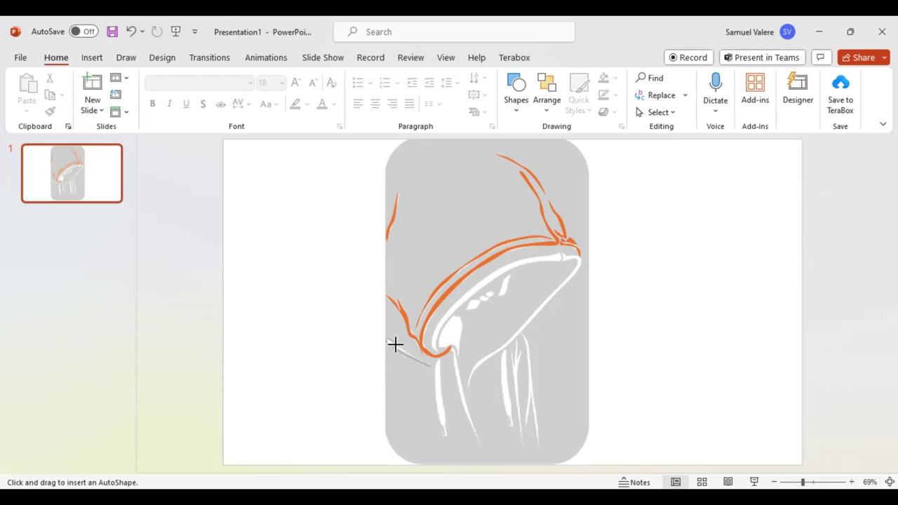
left_click(429, 363)
double_click(430, 364)
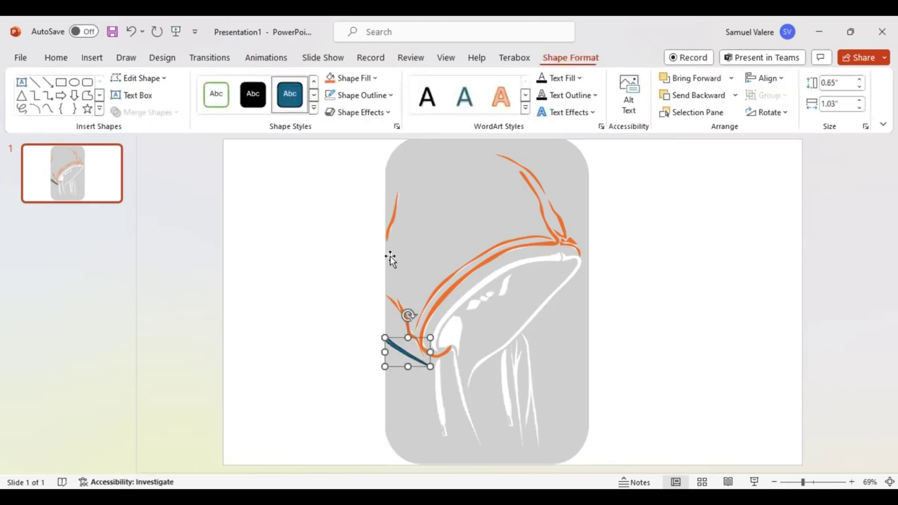
left_click(330, 78)
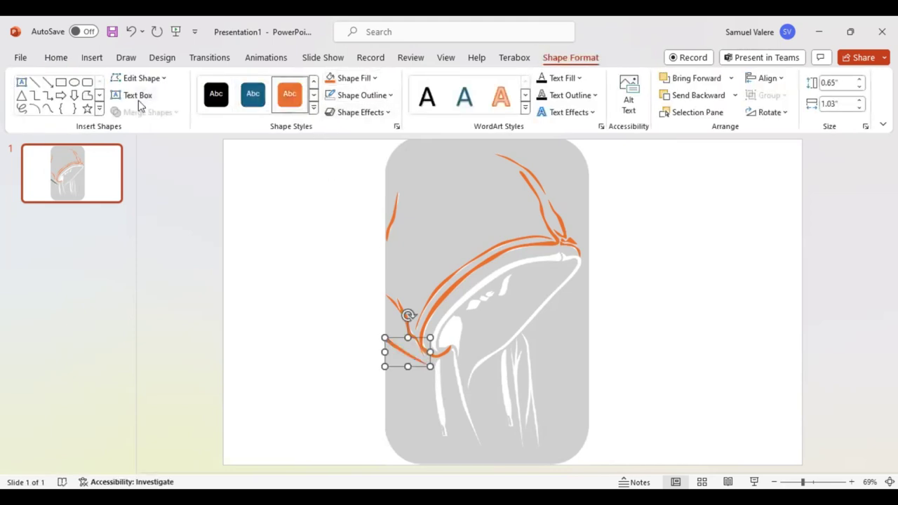
Trace the hood's white upper inner edge with a scribbled freeform stroke and make it orange
left_click(47, 109)
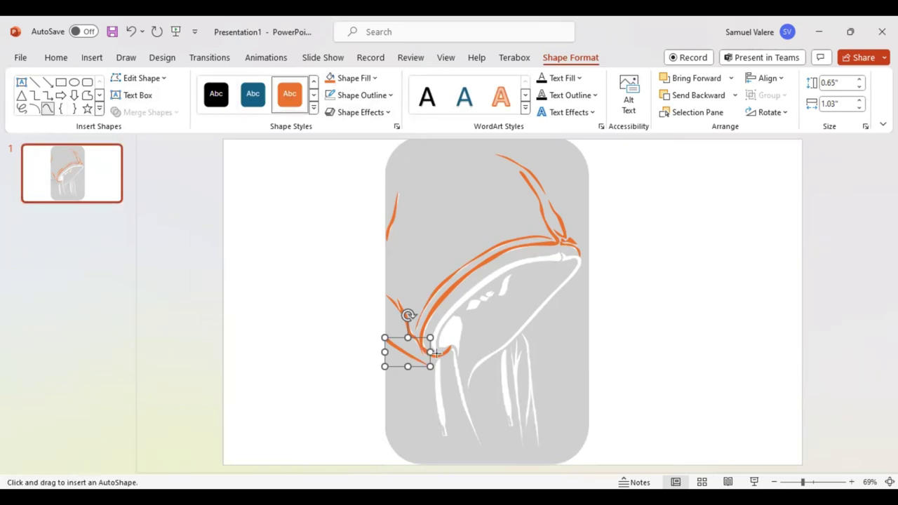
left_click(437, 352)
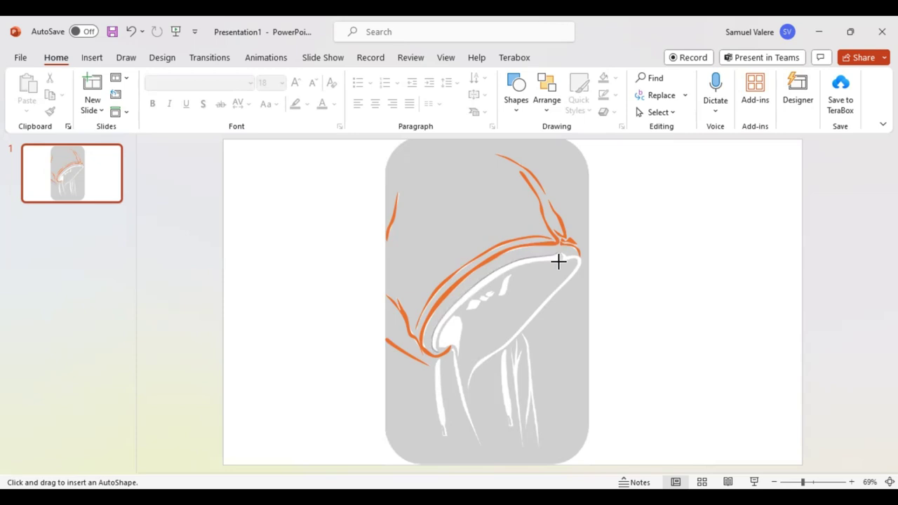
mouse_move(558, 261)
left_mouse_down()
mouse_move(496, 274)
mouse_move(441, 322)
mouse_move(437, 349)
left_mouse_up()
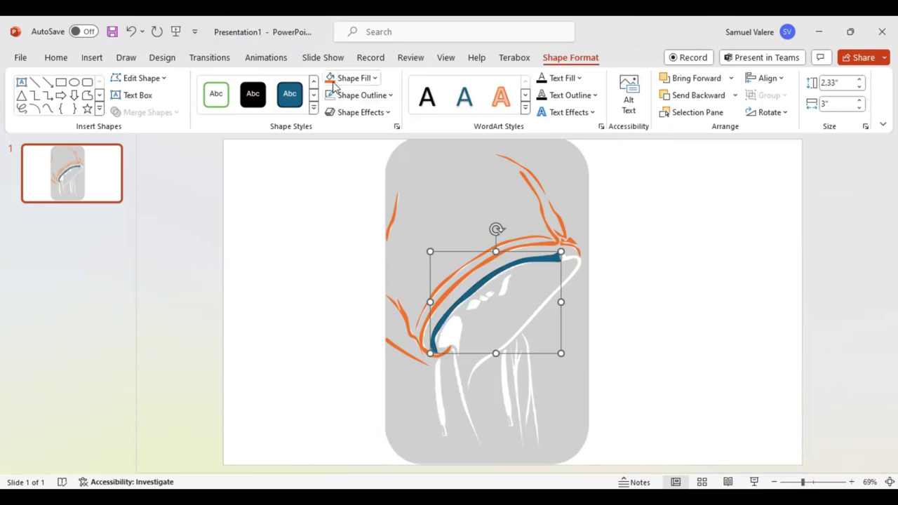
key("ctrl+y")
left_click(47, 109)
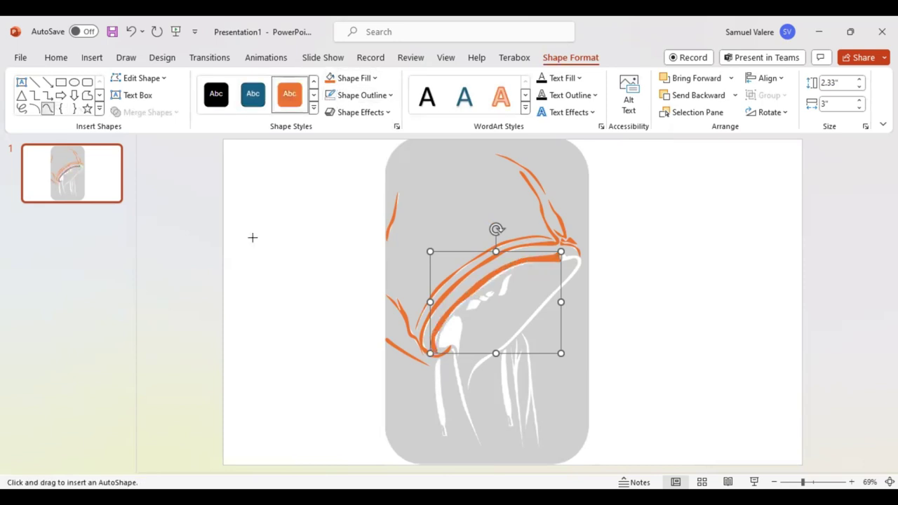
left_click(510, 275)
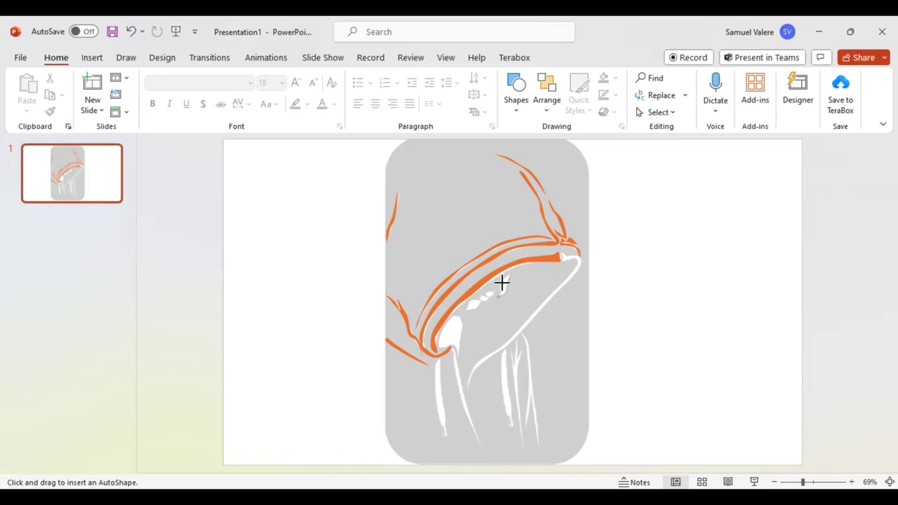
Cover the small white highlight mark with an orange freeform shape
left_click_drag(502, 283, 510, 274)
double_click(506, 285)
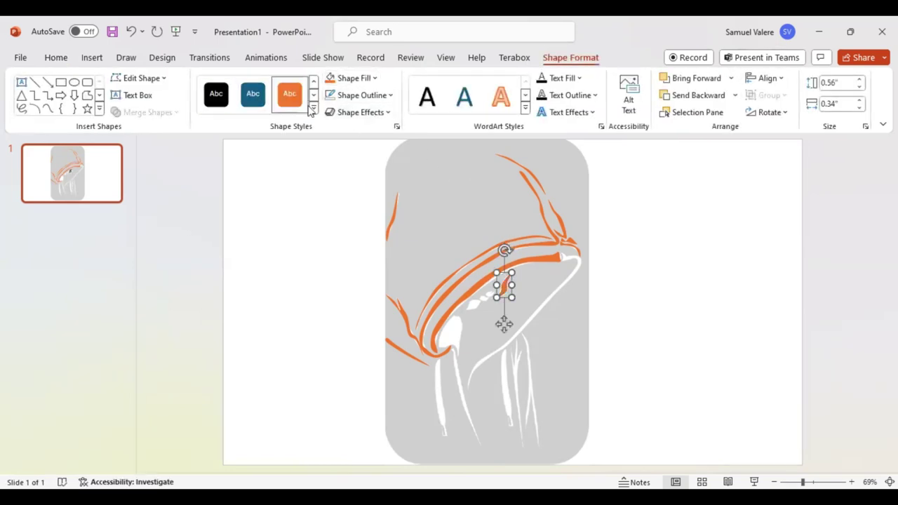
left_click(290, 93)
left_click(47, 108)
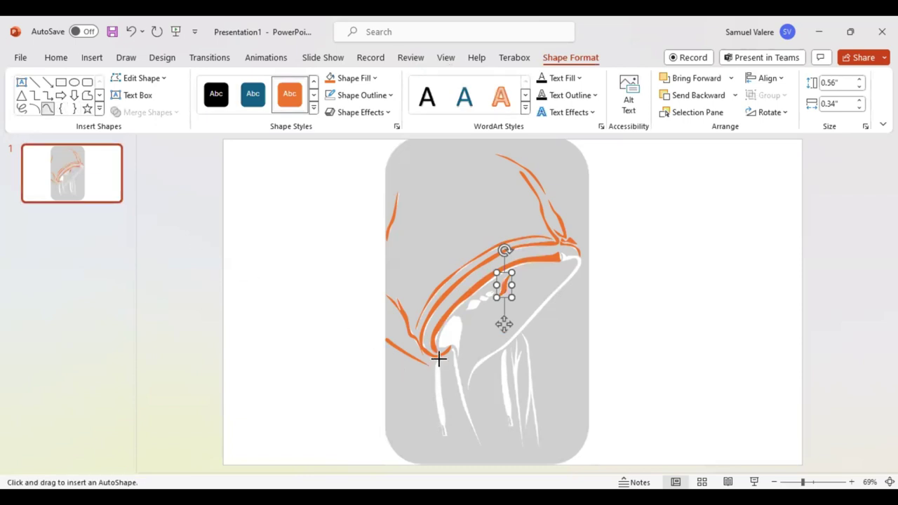
key("Escape")
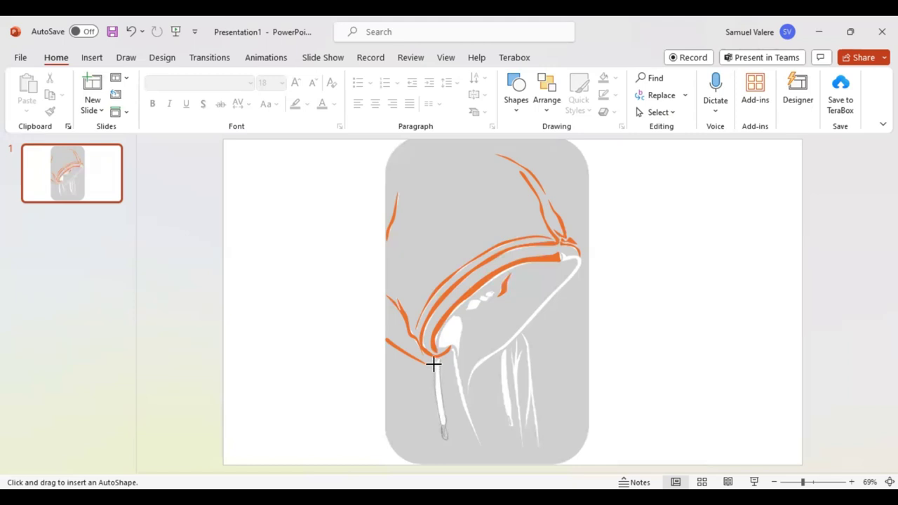
Close the traced left hanging strand and colour it orange
left_click(437, 359)
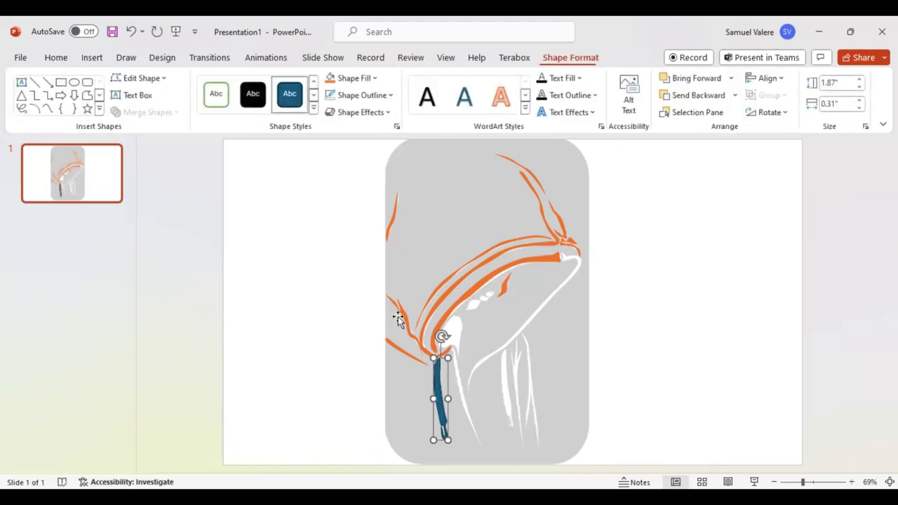
left_click(330, 80)
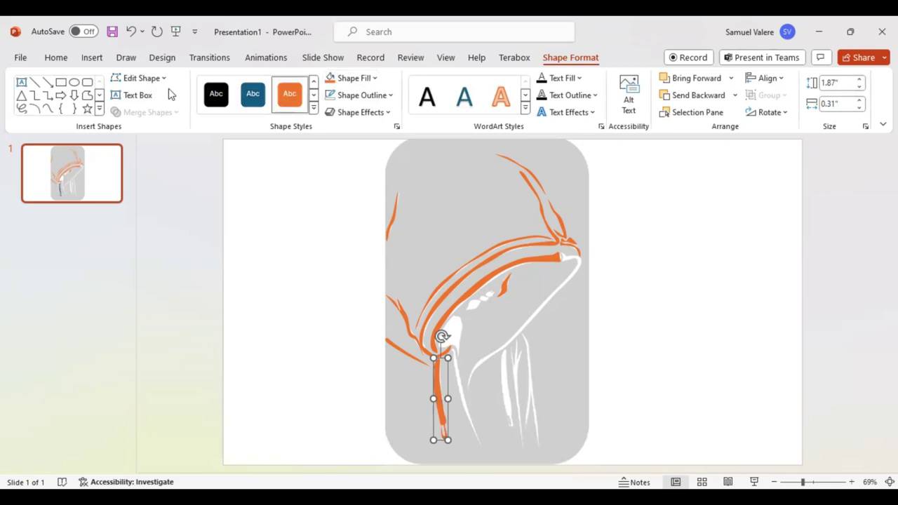
left_click(47, 109)
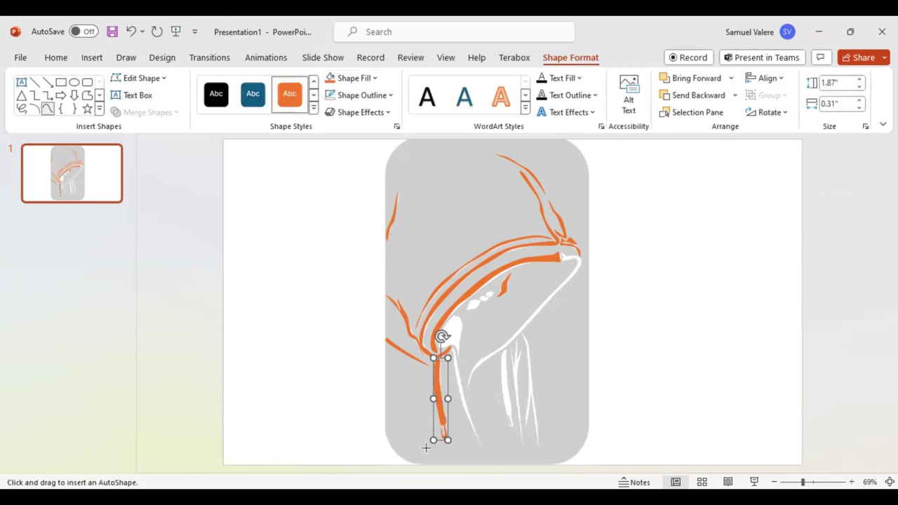
left_click(482, 449)
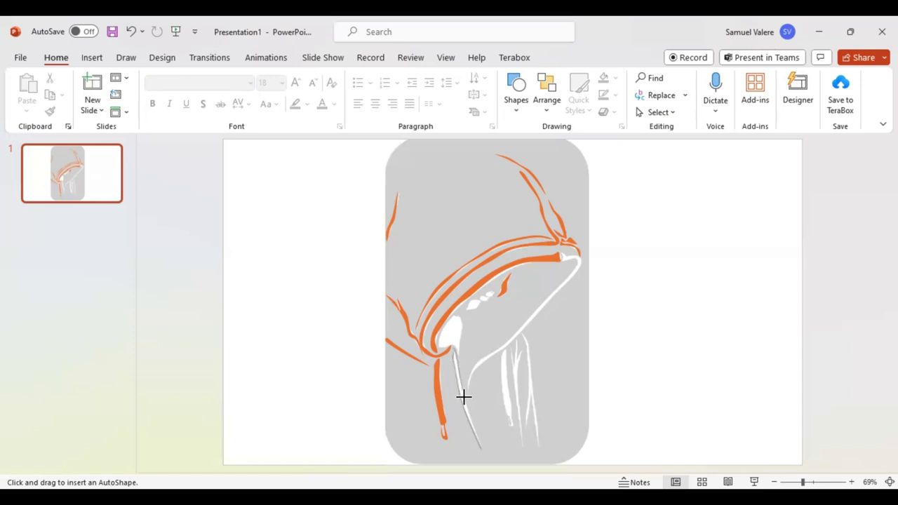
Finish the next strand with no outline and orange fill, then trace the drawstring in orange
double_click(481, 446)
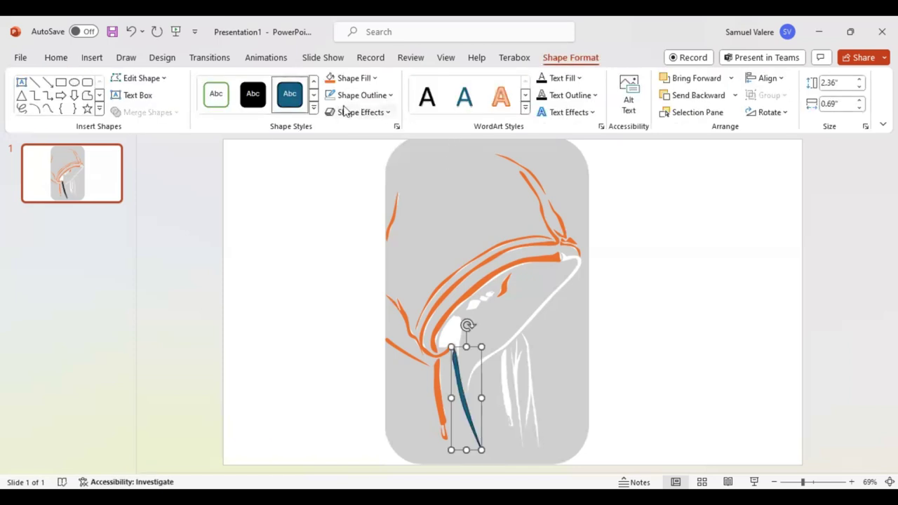
left_click(330, 98)
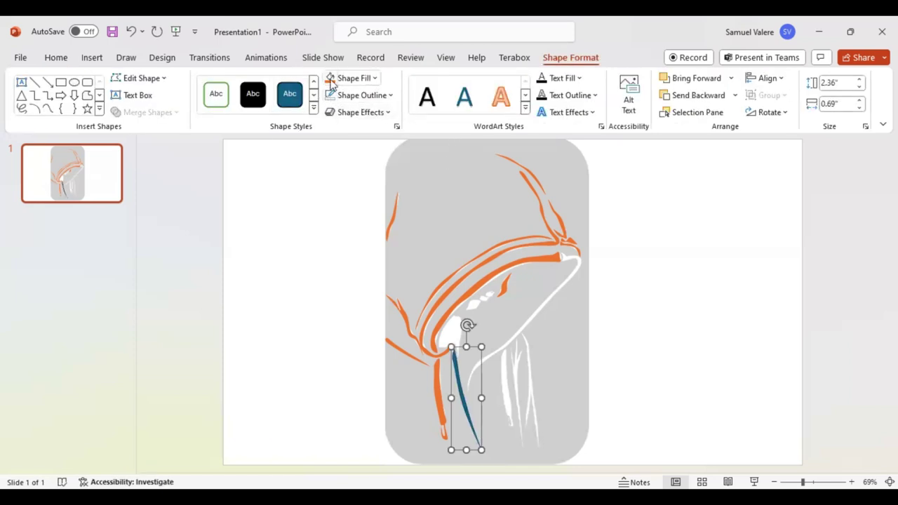
left_click(330, 78)
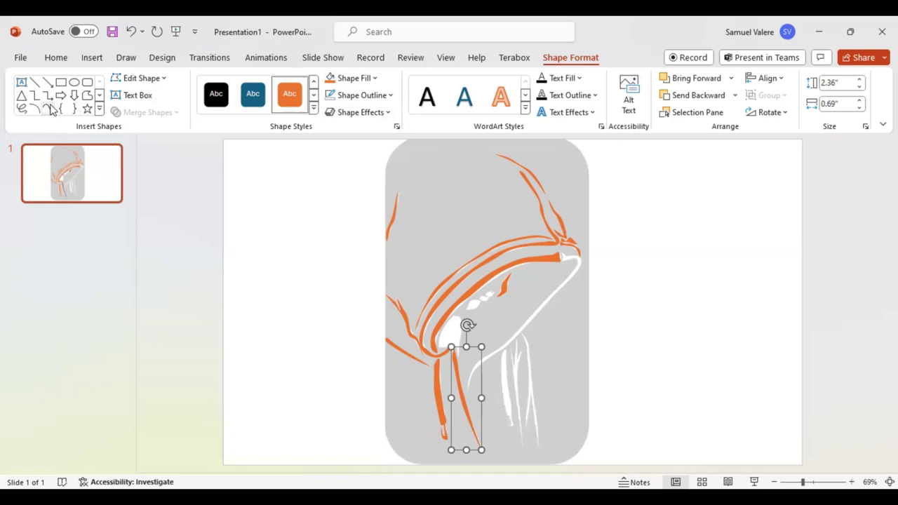
left_click(47, 109)
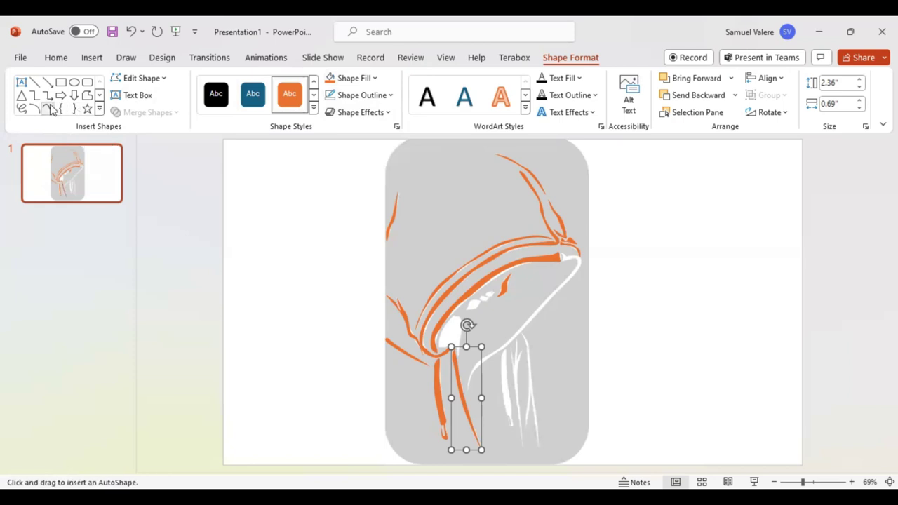
left_click(505, 349)
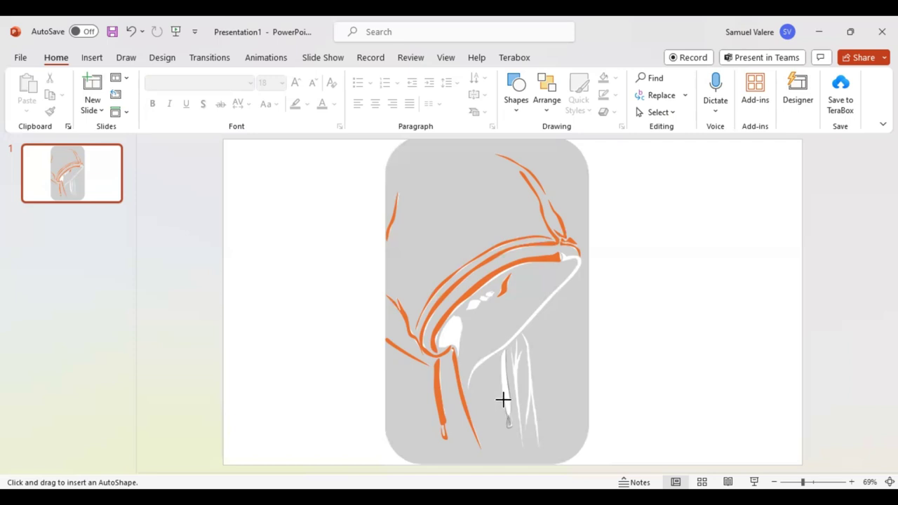
left_click(505, 349)
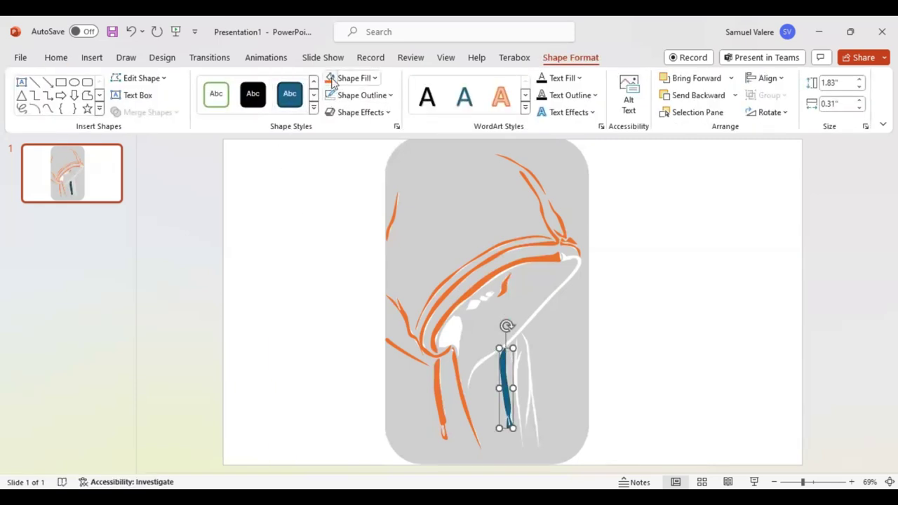
left_click(332, 81)
left_click(47, 108)
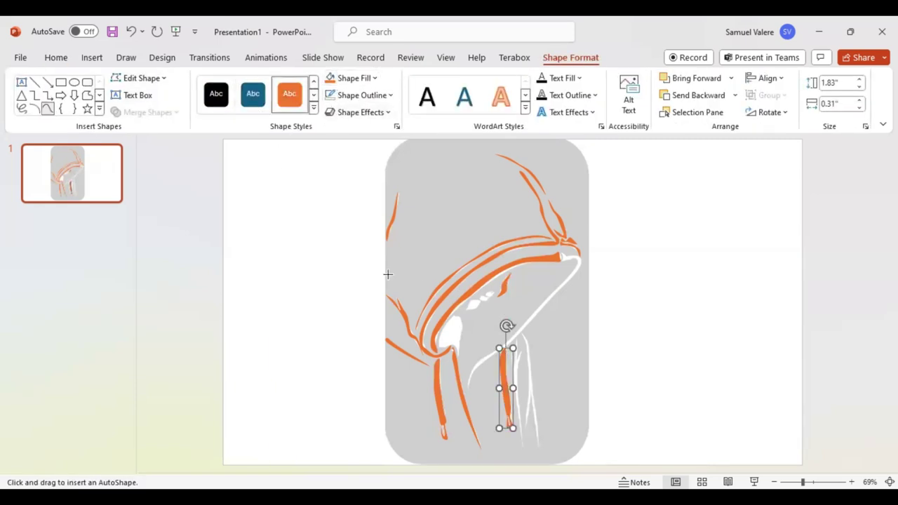
Trace the right-hand hanging strand as a freeform shape and colour it orange
left_click(520, 334)
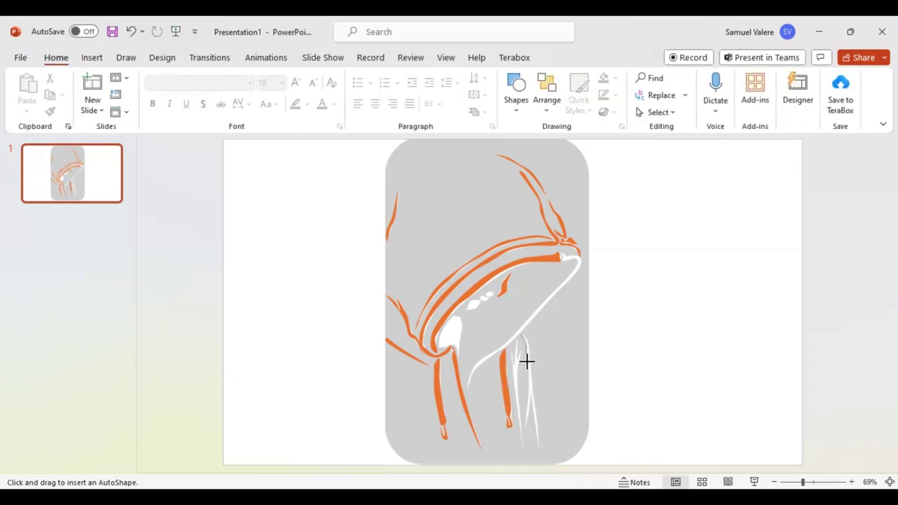
left_click(524, 425)
left_click_drag(521, 334, 520, 331)
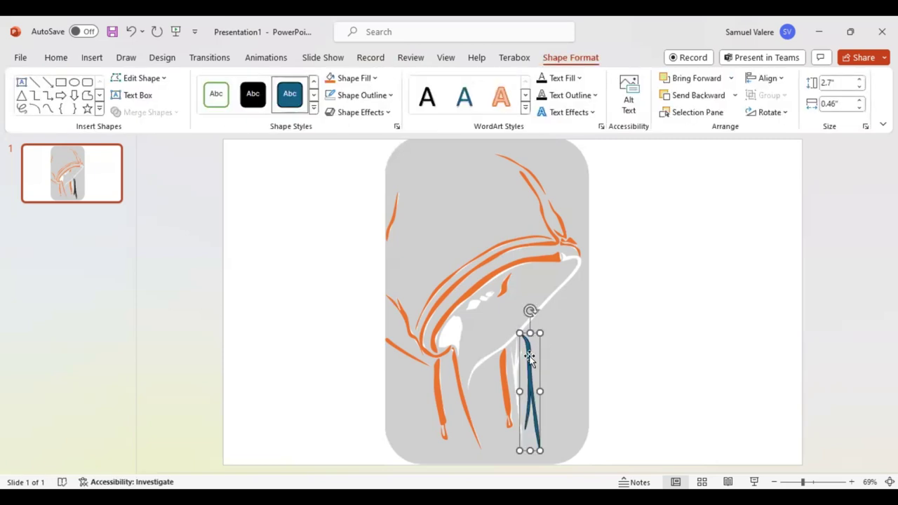
left_click(314, 94)
left_click(290, 93)
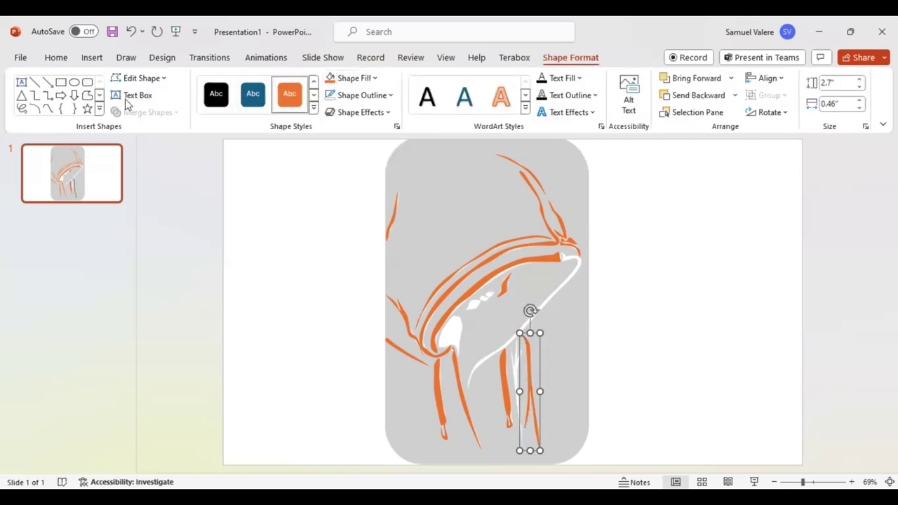
left_click(48, 109)
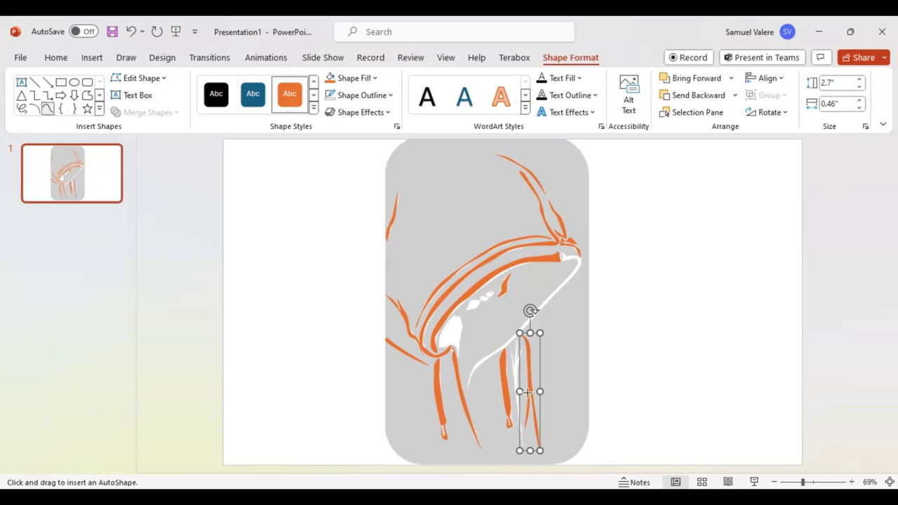
Scribble over the thin white strand between the others and make it orange
left_click(509, 344)
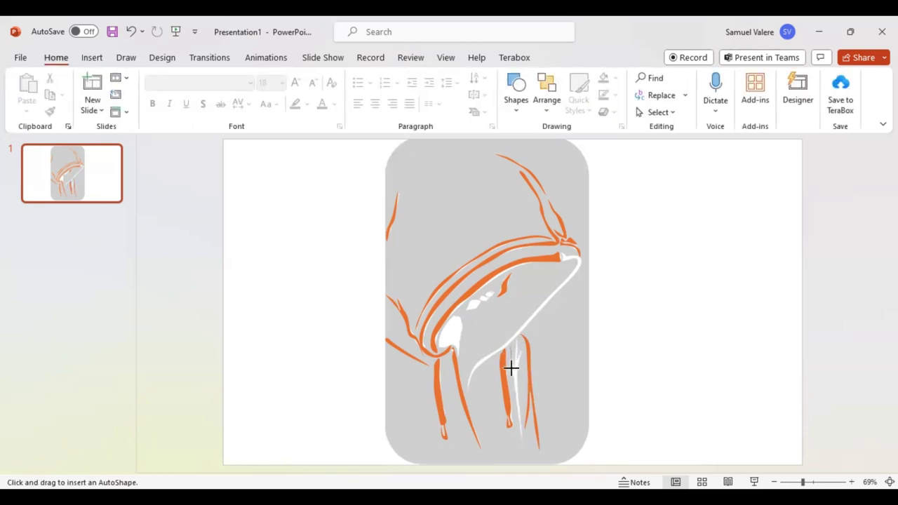
left_click_drag(511, 368, 515, 424)
mouse_move(518, 424)
left_mouse_down()
mouse_move(523, 444)
mouse_move(521, 420)
left_mouse_up()
left_click_drag(519, 418, 518, 362)
left_click_drag(518, 356, 516, 352)
left_click_drag(512, 349, 511, 348)
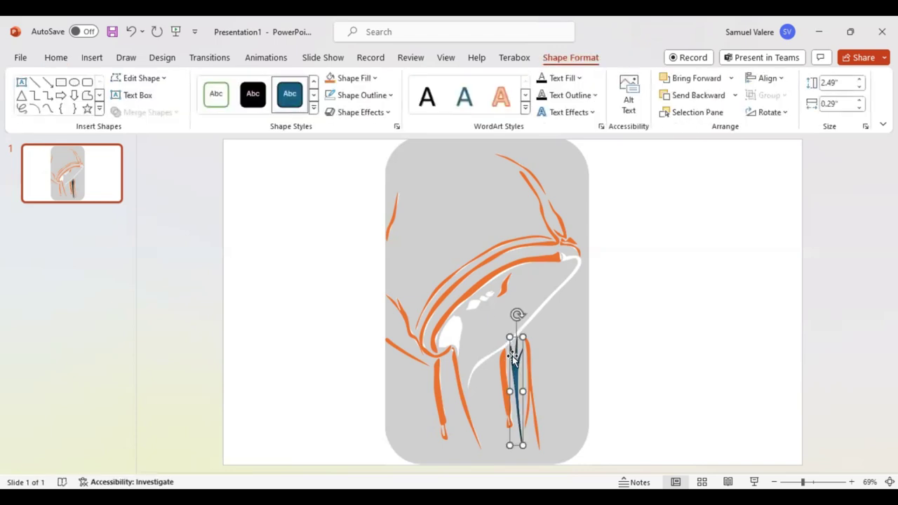
left_click(330, 95)
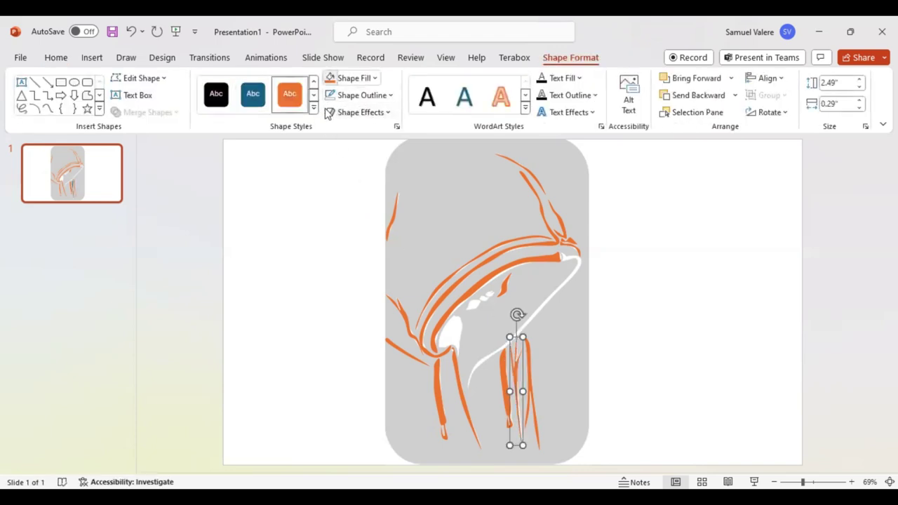
left_click(47, 109)
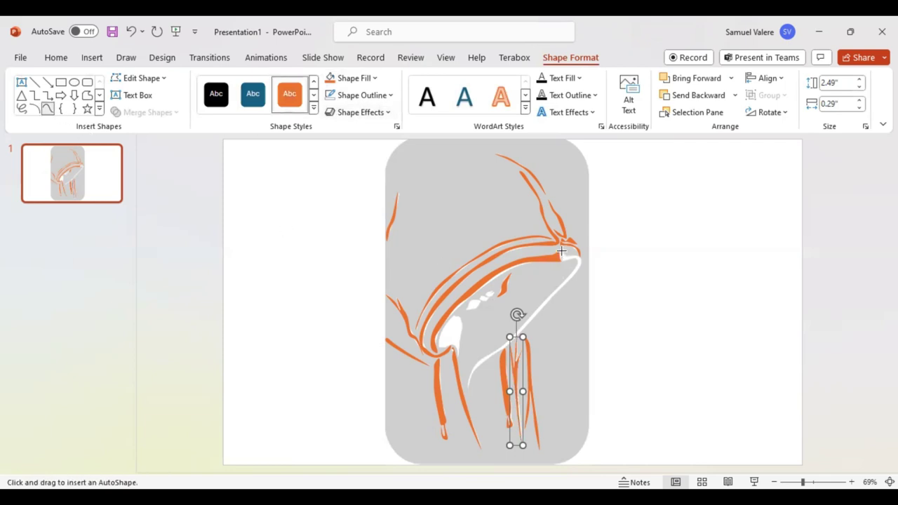
Scribble along the long right-hand curve from the strands up to the hood's tip and make it orange
mouse_move(561, 250)
left_mouse_down()
mouse_move(580, 260)
mouse_move(568, 280)
mouse_move(476, 366)
mouse_move(468, 390)
left_mouse_up()
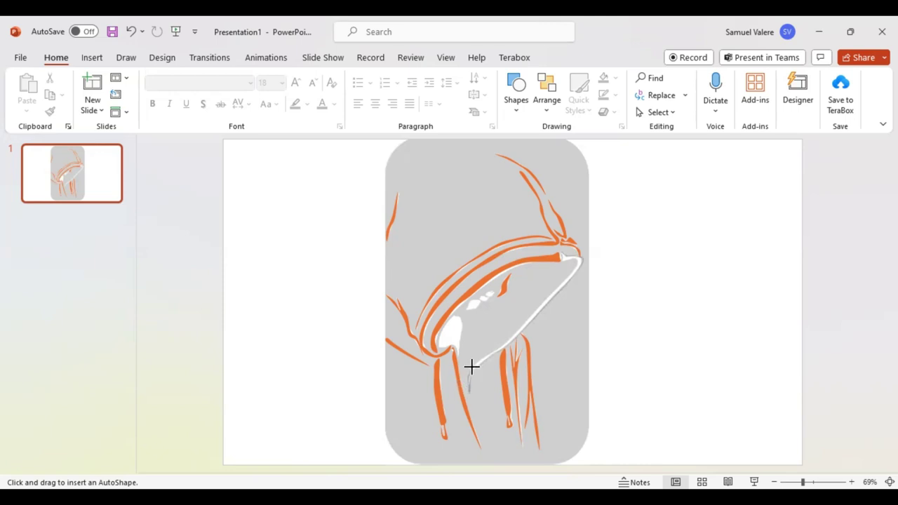
left_click_drag(477, 361, 574, 263)
left_click_drag(577, 263, 562, 253)
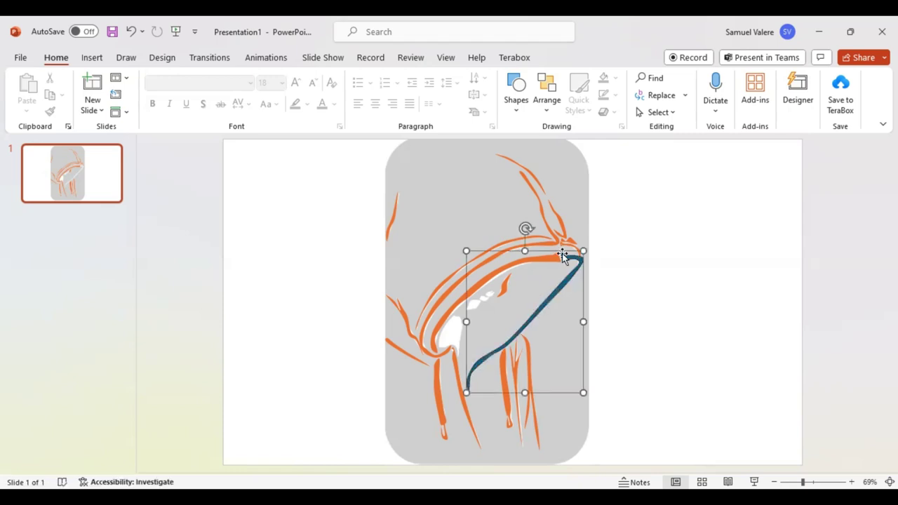
left_click(329, 95)
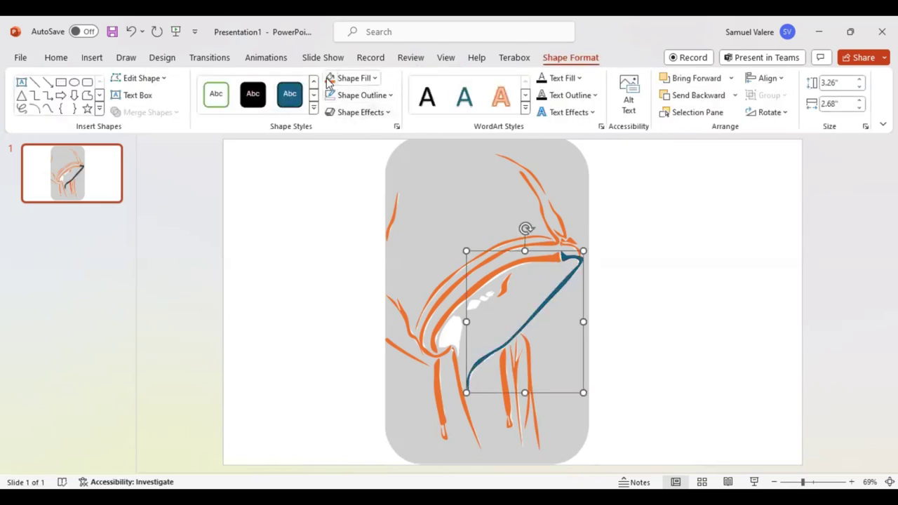
left_click(48, 109)
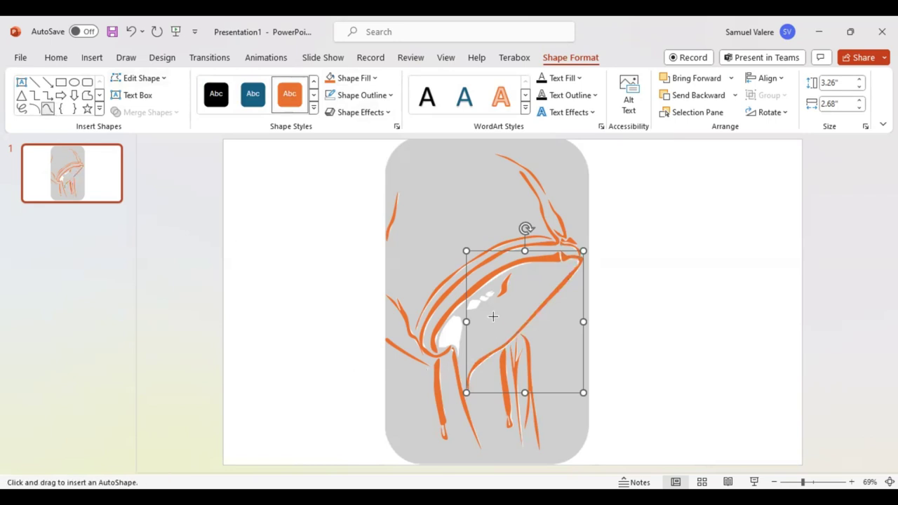
left_click(457, 351)
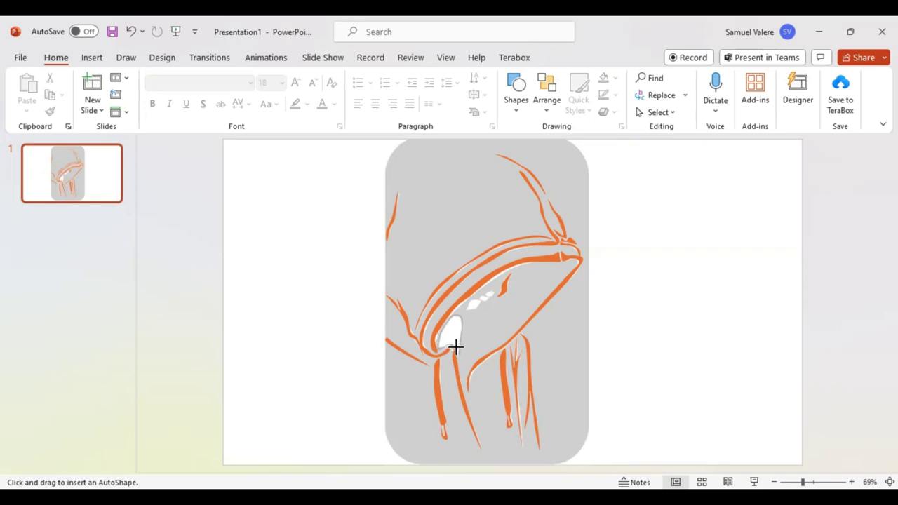
Fill the white gap in the hood's lower left curve with a 0.94" × 0.58" orange freeform patch
double_click(458, 354)
double_click(458, 355)
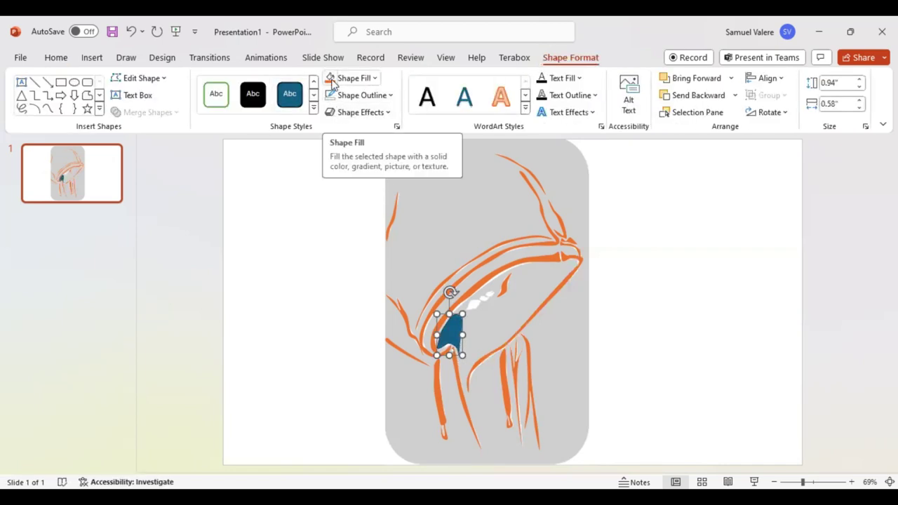
left_click(334, 80)
left_click(47, 109)
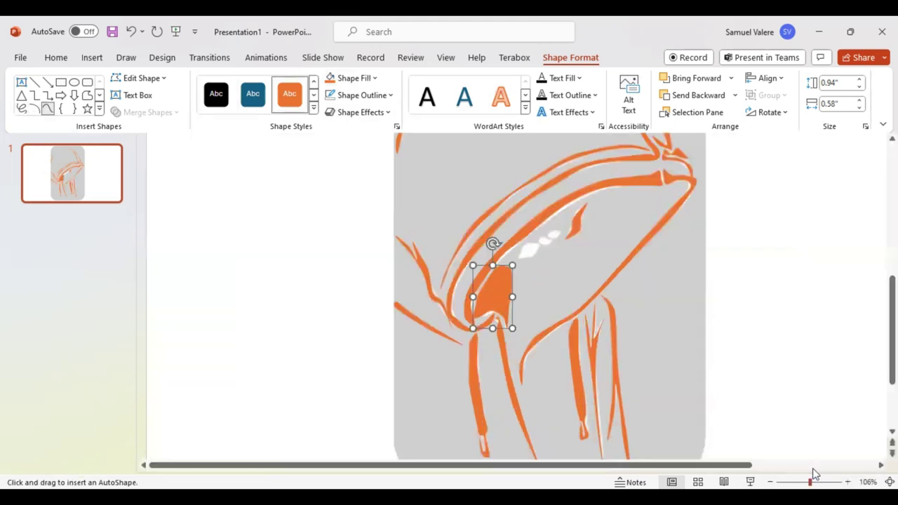
Zoom in and cover a small white highlight near the hood's top with an orange patch
left_click_drag(814, 482, 818, 482)
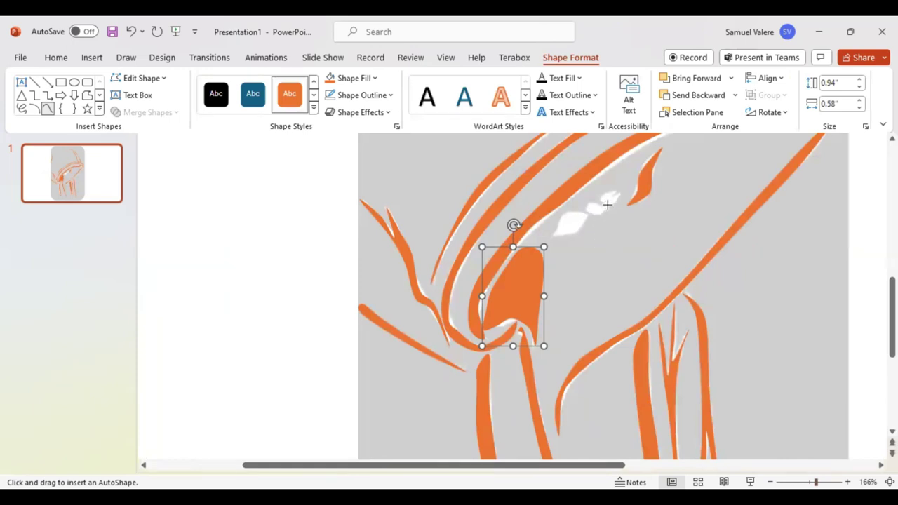
key("Escape")
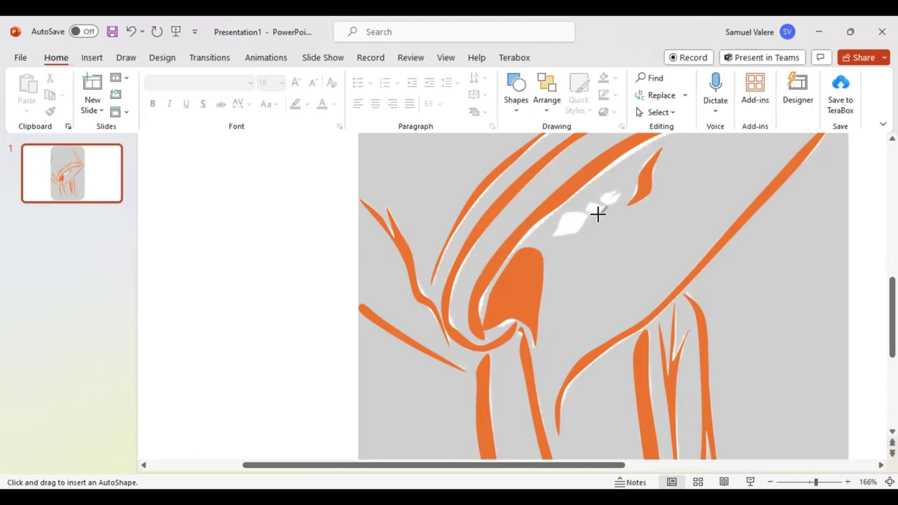
mouse_move(598, 214)
left_mouse_down()
mouse_move(586, 202)
mouse_move(604, 205)
left_mouse_up()
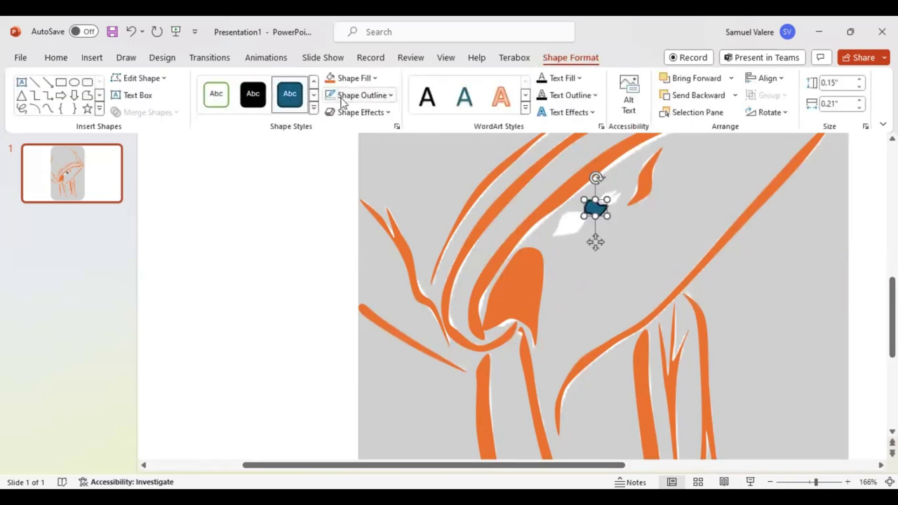
left_click(330, 78)
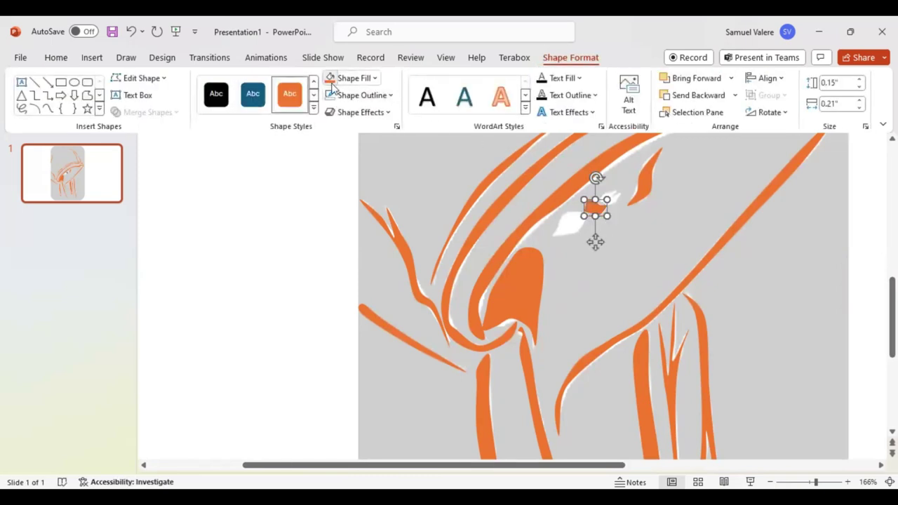
left_click(48, 109)
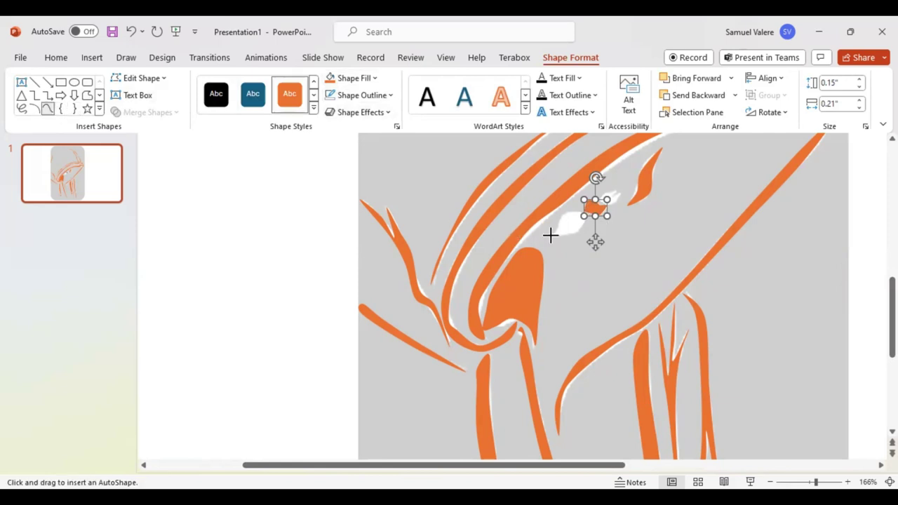
Cover the larger highlight and the last small highlight with orange patches, then zoom out
mouse_move(550, 235)
left_mouse_down()
mouse_move(561, 214)
mouse_move(587, 215)
mouse_move(577, 231)
left_mouse_up()
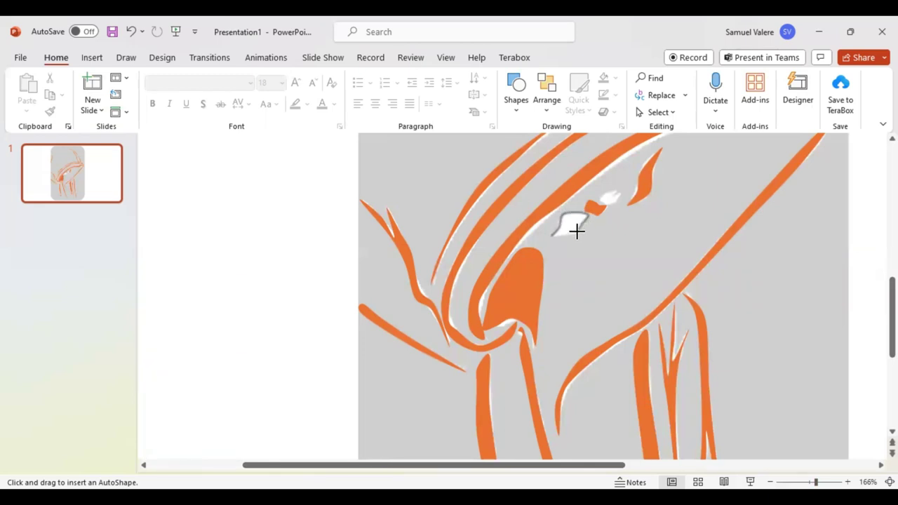
left_click_drag(573, 231, 551, 234)
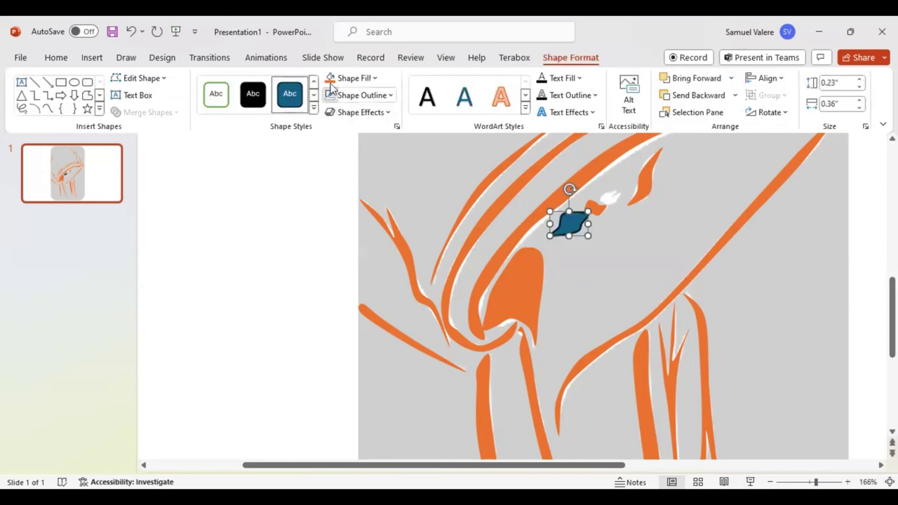
left_click(332, 78)
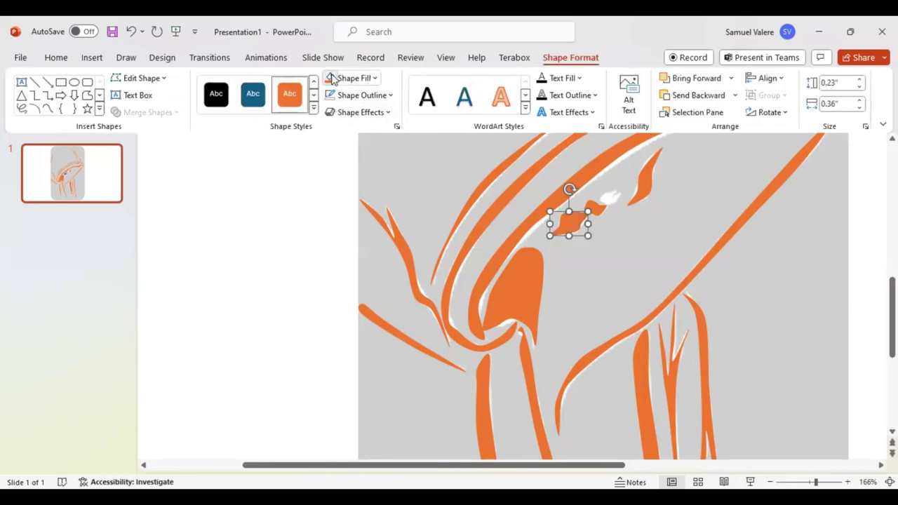
left_click(47, 109)
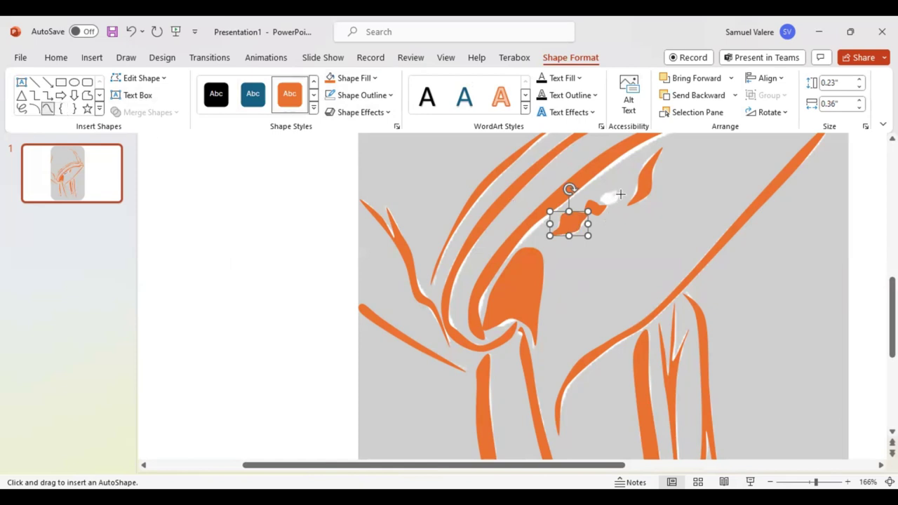
left_click(620, 193)
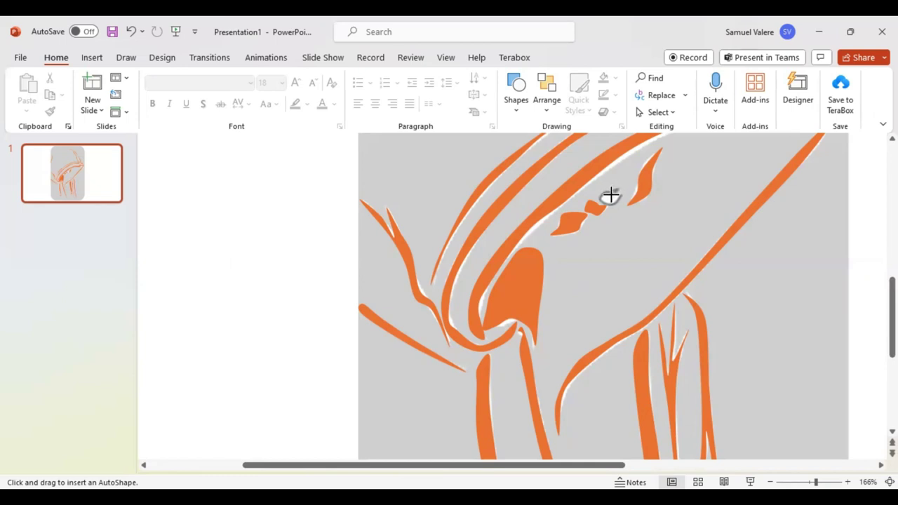
left_click_drag(614, 195, 622, 203)
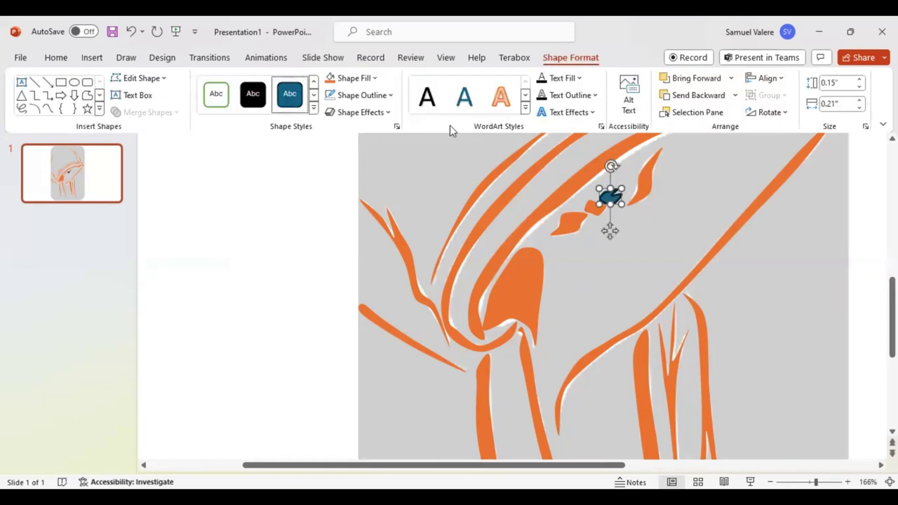
left_click(331, 79)
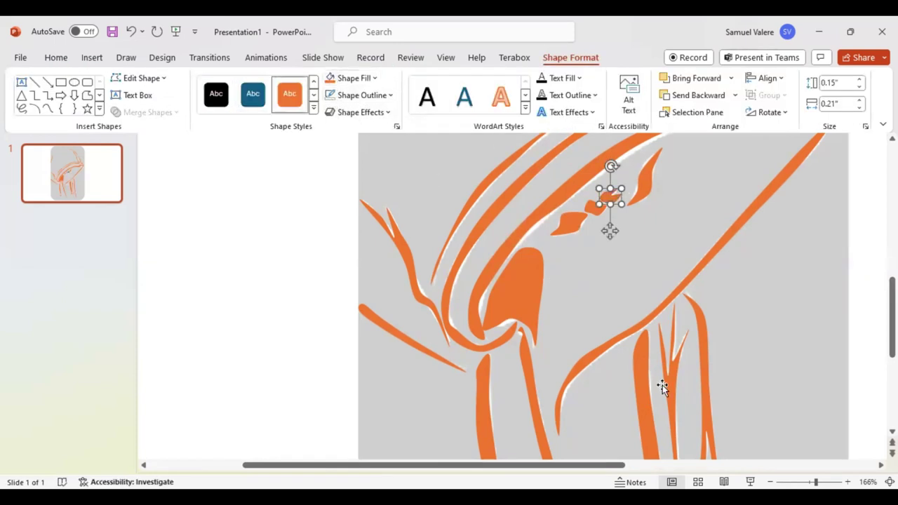
left_click_drag(815, 481, 786, 476)
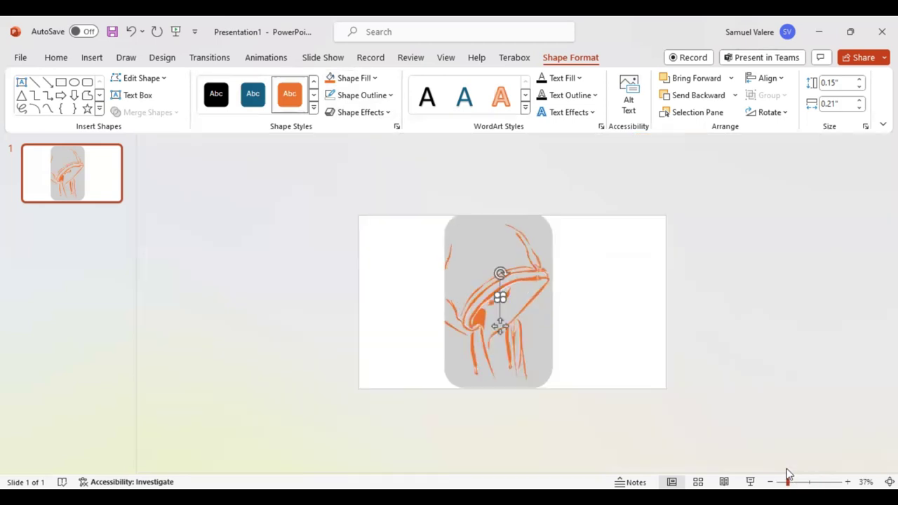
Shrink the reference picture into the top-right corner and set its transparency to 0%
left_click(548, 356)
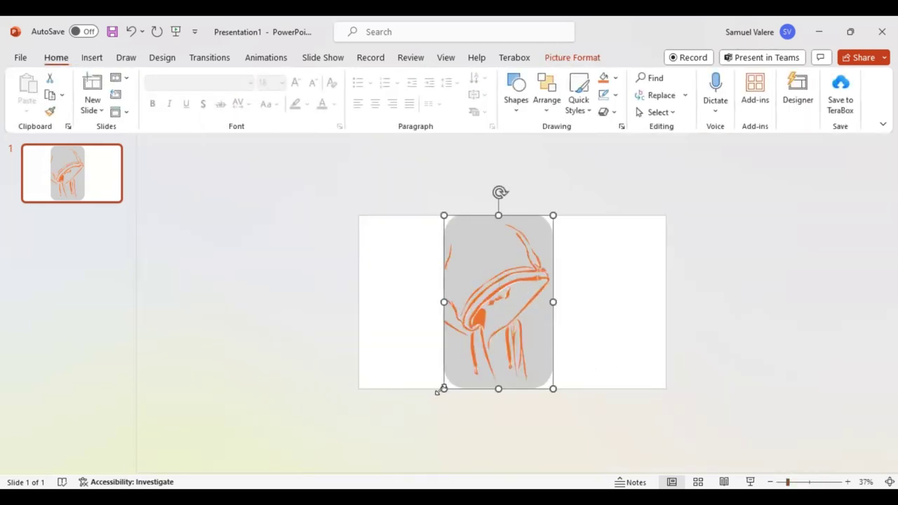
mouse_move(444, 389)
left_mouse_down()
mouse_move(537, 255)
mouse_move(654, 236)
left_mouse_up()
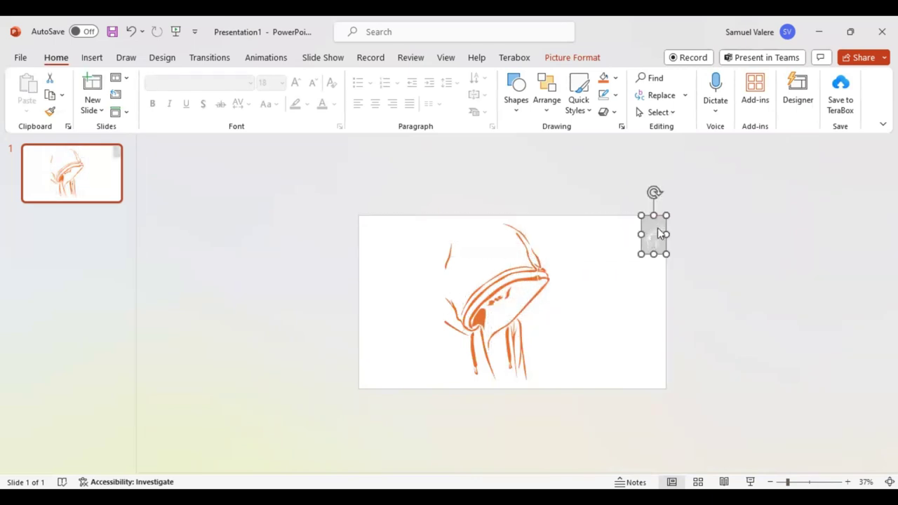
right_click(658, 233)
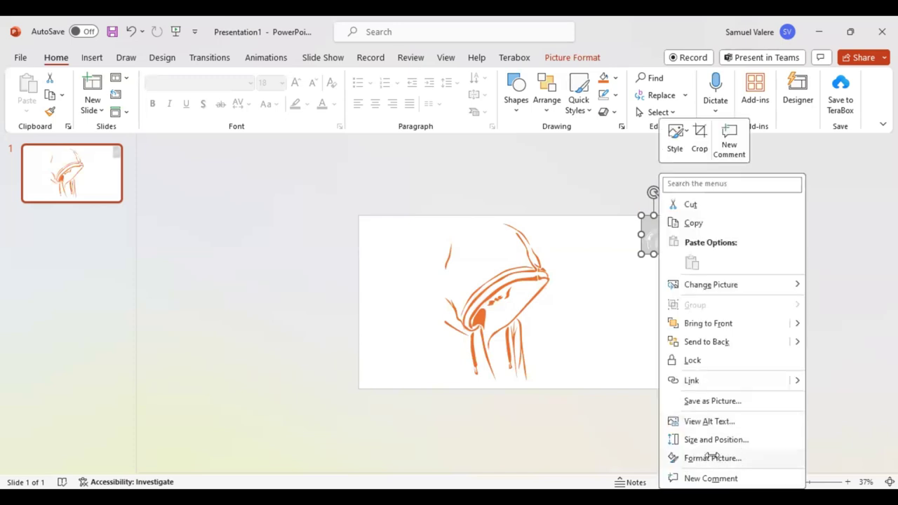
left_click(713, 459)
left_click(814, 174)
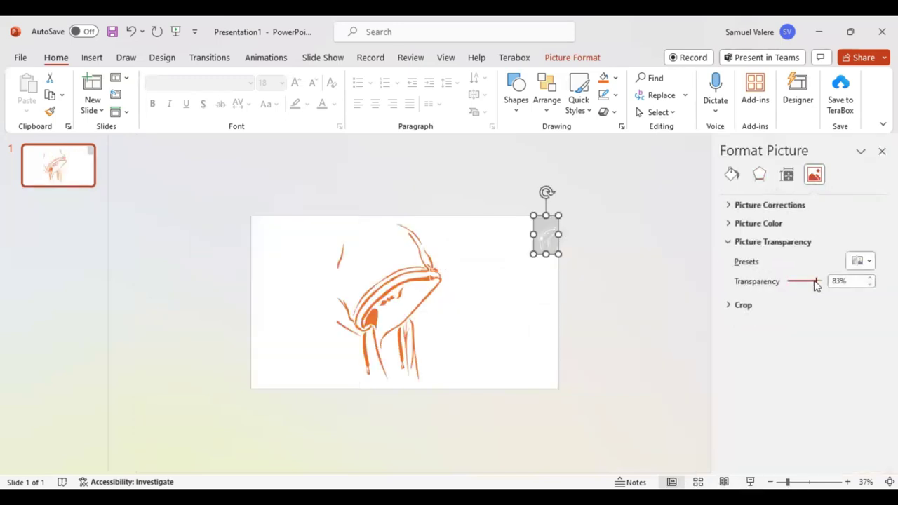
left_click_drag(817, 283, 758, 285)
left_click(535, 343)
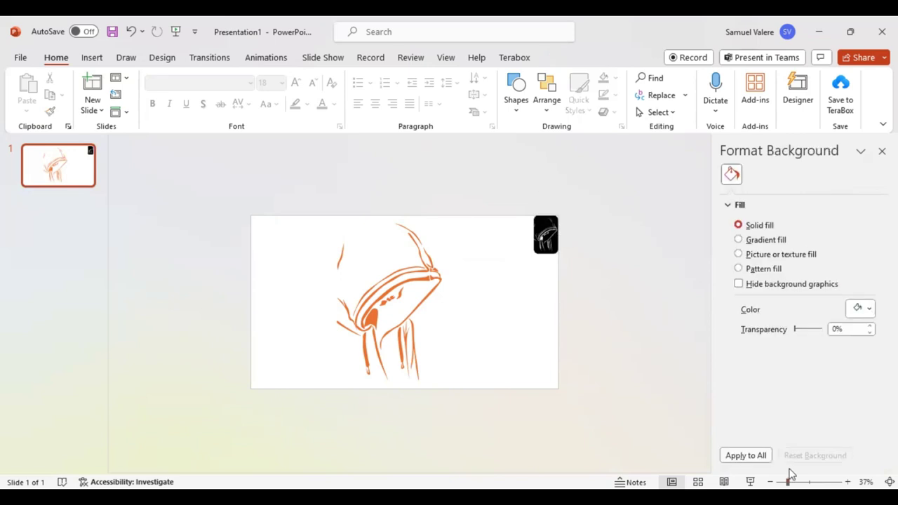
mouse_move(787, 483)
left_mouse_down()
mouse_move(810, 482)
mouse_move(797, 481)
left_mouse_up()
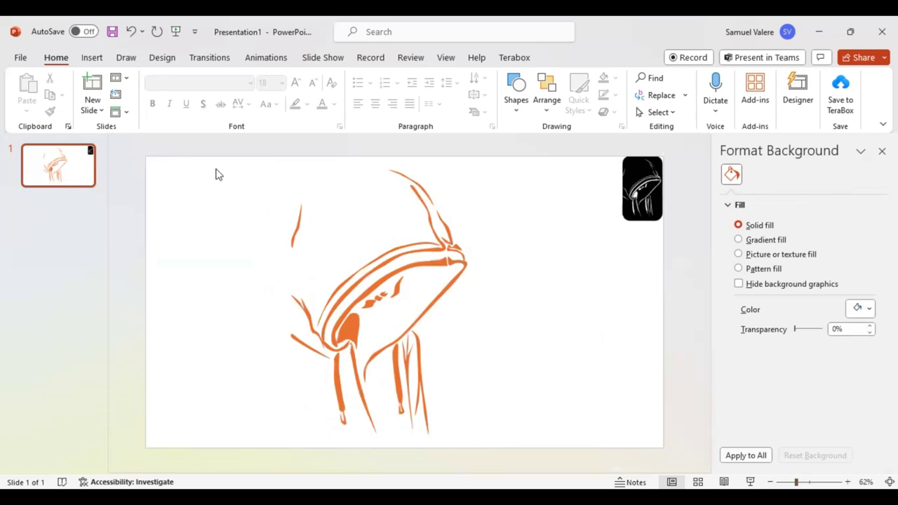
Select all the traced line-art shapes and change their fill to white
left_click_drag(216, 175, 541, 429)
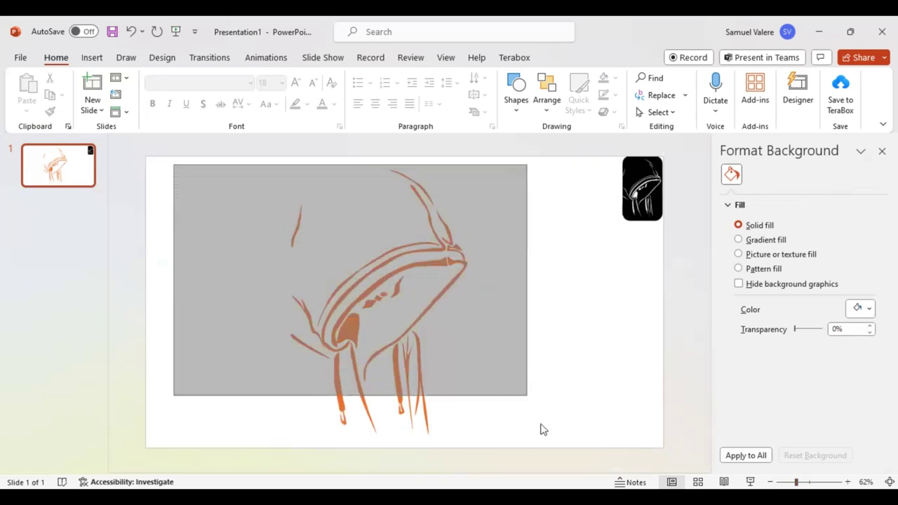
left_click_drag(540, 429, 560, 433)
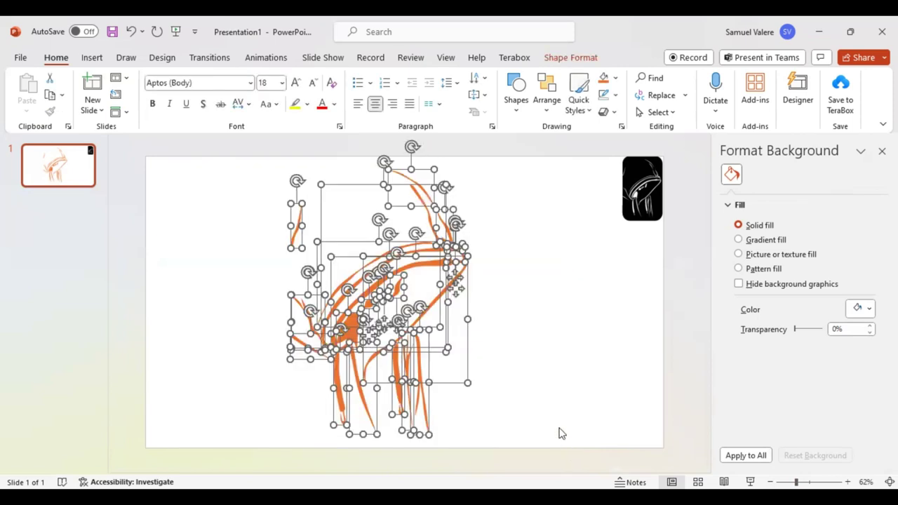
left_click(570, 61)
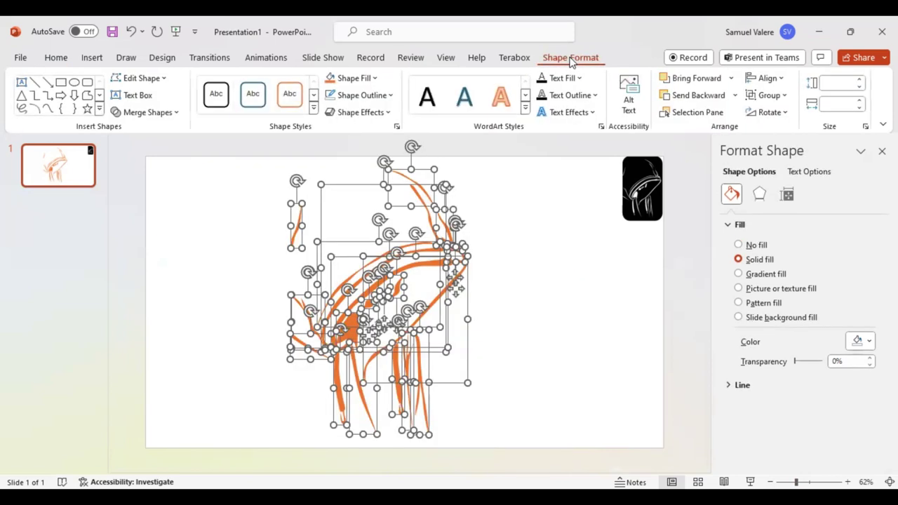
left_click(377, 78)
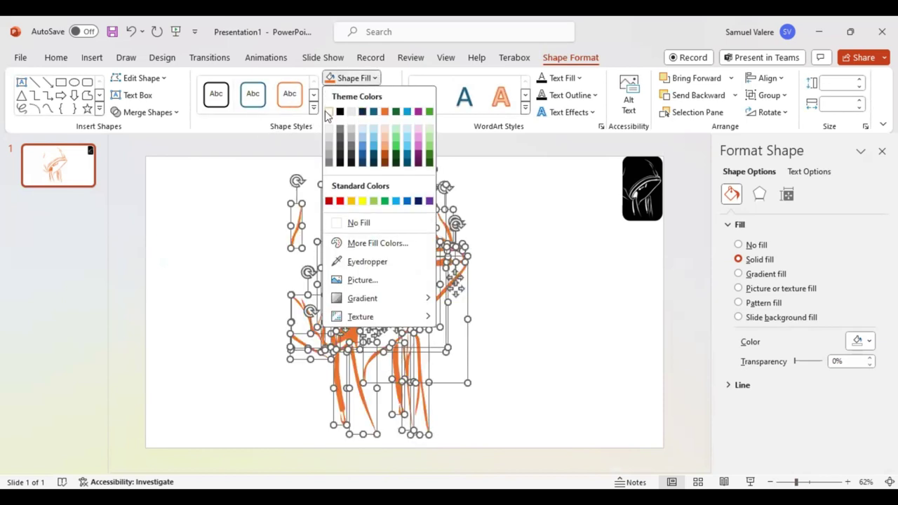
left_click(330, 111)
Set the slide background colour to black
left_click(567, 304)
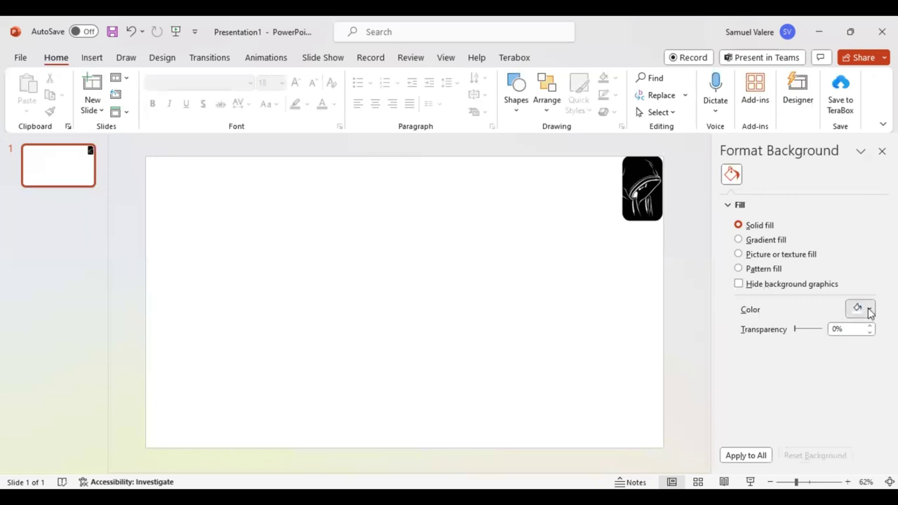
left_click(869, 311)
left_click(803, 168)
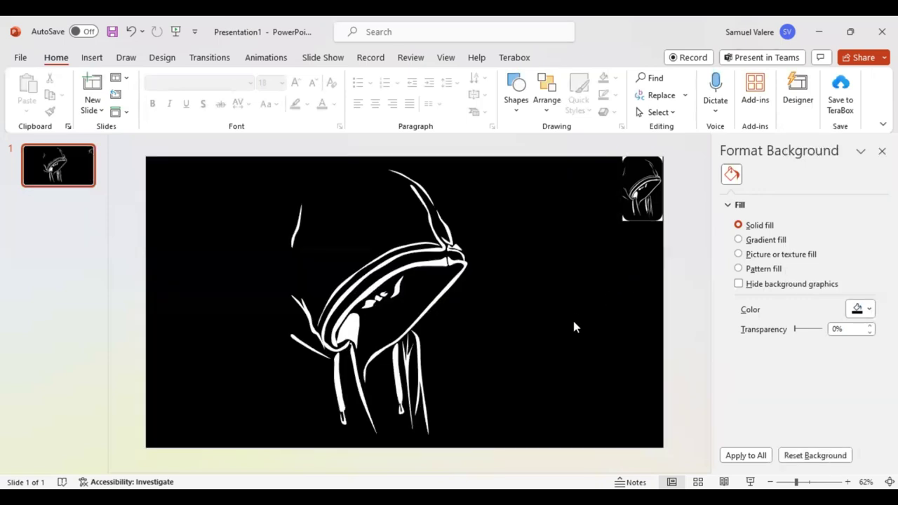